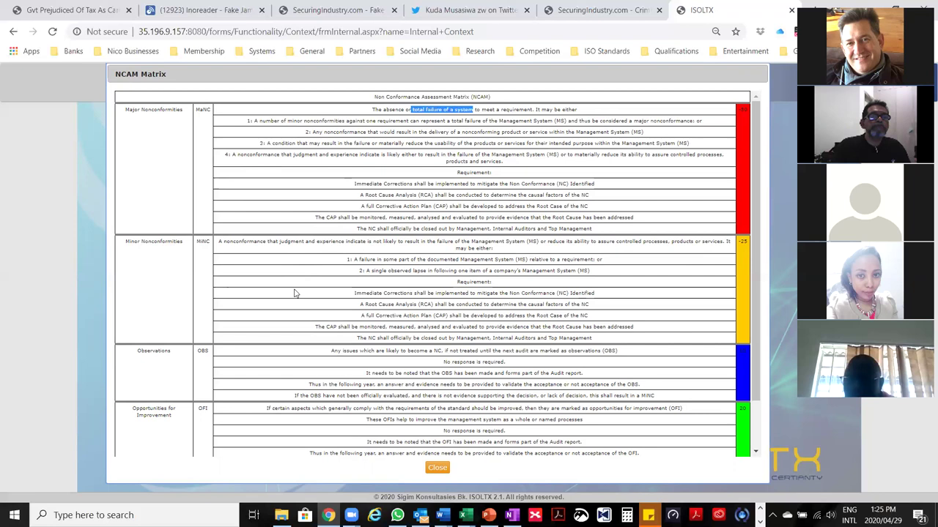
- Read the remaining rows of the NCAM matrix down to Acceptable and close the matrix
{"action": "scroll", "coordinate": [161, 344], "scroll_direction": "down", "scroll_amount": 2}
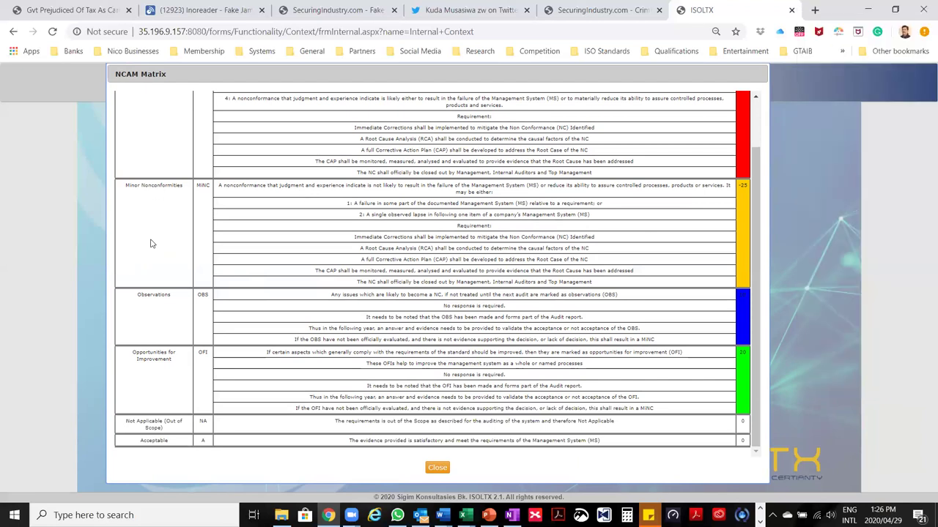
{"action": "key", "text": "Escape"}
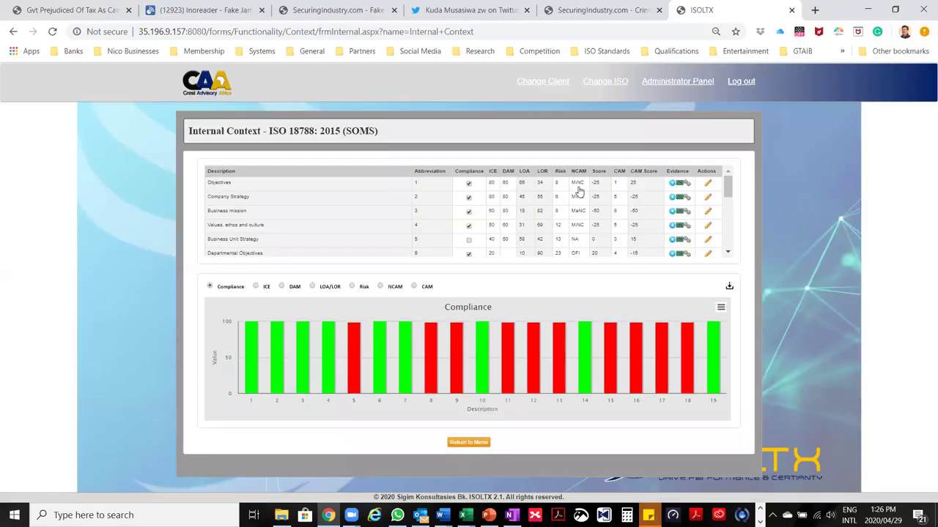
- Review the assurance levels in the CAM matrix and set the Objectives entry to level 6, Regulatory inspectors (-50%)
{"action": "left_click", "coordinate": [619, 186]}
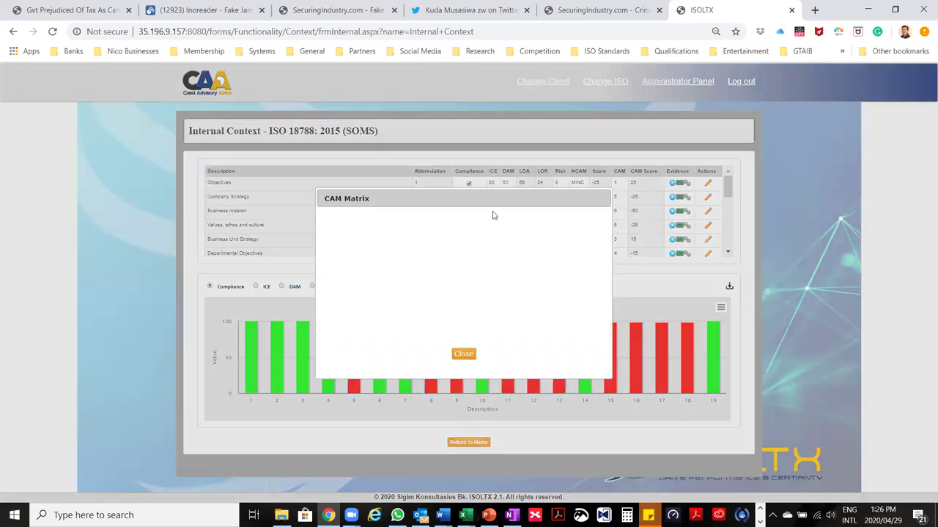
{"action": "left_click_drag", "start_coordinate": [466, 194], "coordinate": [242, 143]}
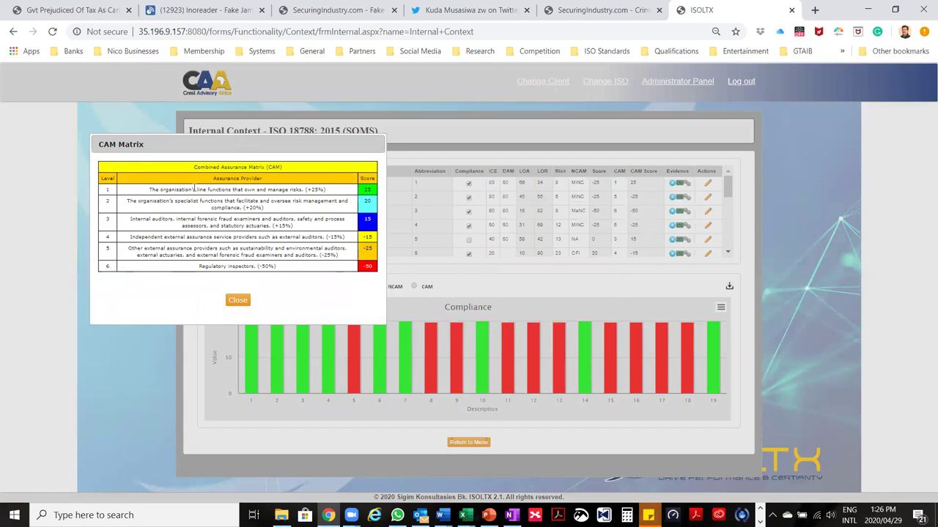
{"action": "double_click", "coordinate": [200, 189]}
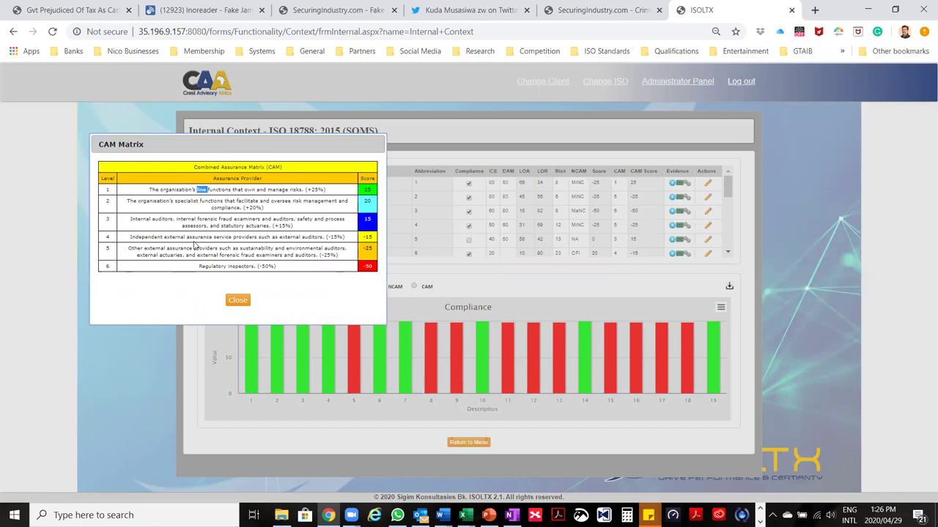
{"action": "double_click", "coordinate": [184, 201]}
{"action": "left_click_drag", "start_coordinate": [130, 219], "coordinate": [308, 256]}
{"action": "double_click", "coordinate": [229, 255]}
{"action": "left_click_drag", "start_coordinate": [199, 266], "coordinate": [277, 267]}
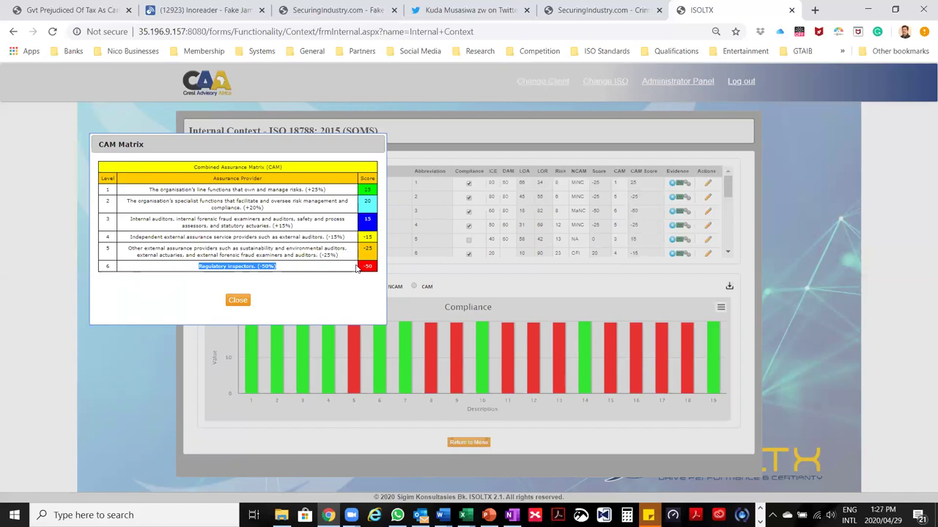
{"action": "left_click", "coordinate": [140, 270]}
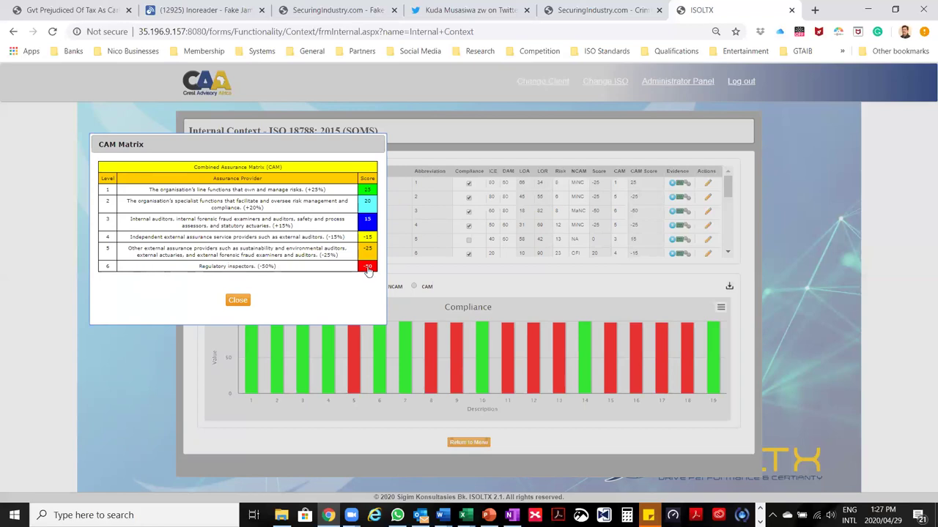
{"action": "left_click", "coordinate": [416, 260]}
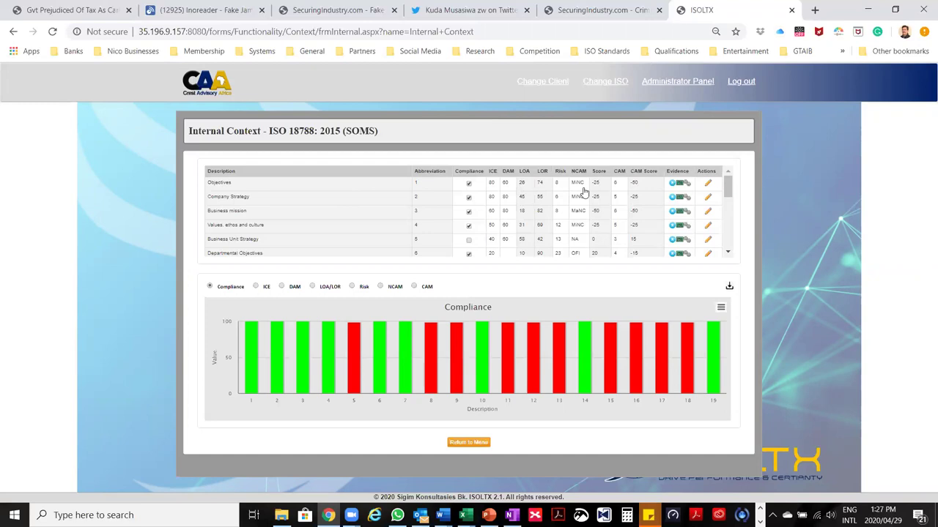
- Check the available evidence types in the Objectives entry's upload form and close it without uploading anything
{"action": "left_click", "coordinate": [673, 185]}
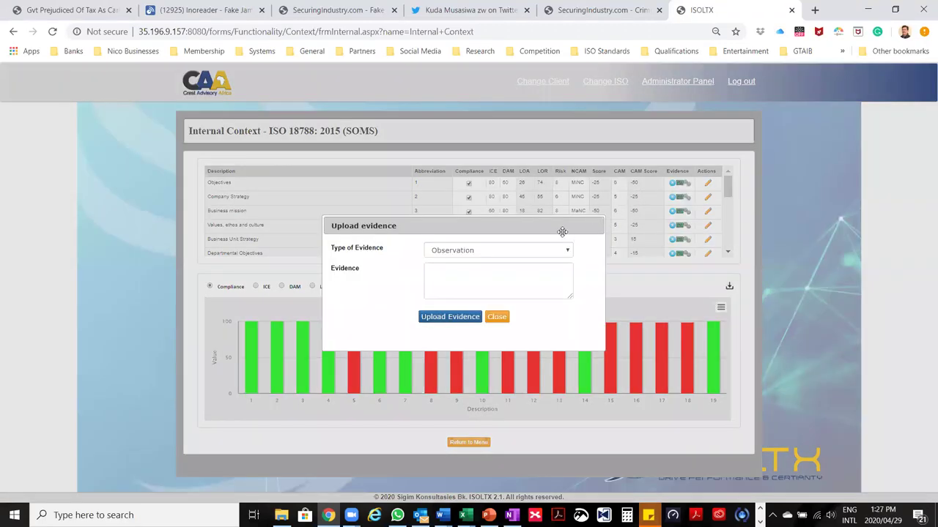
{"action": "left_click", "coordinate": [570, 253]}
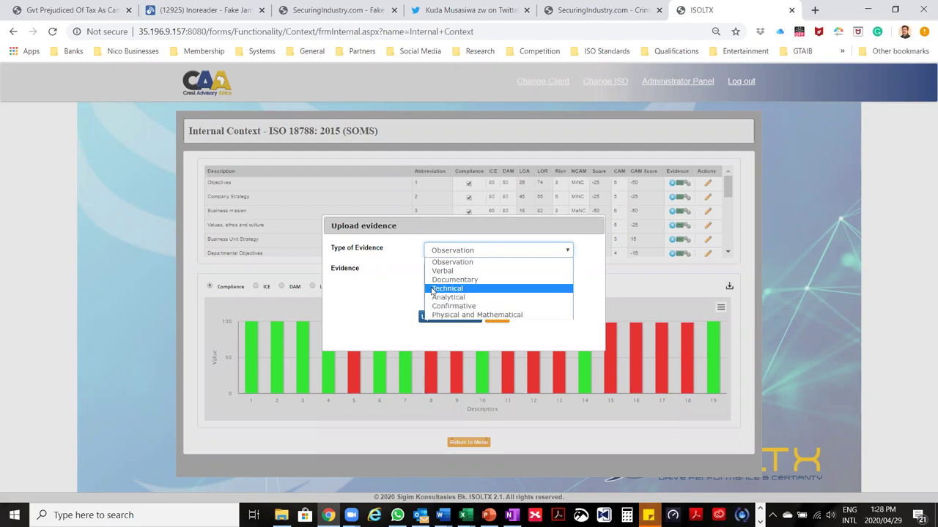
{"action": "left_click", "coordinate": [407, 274]}
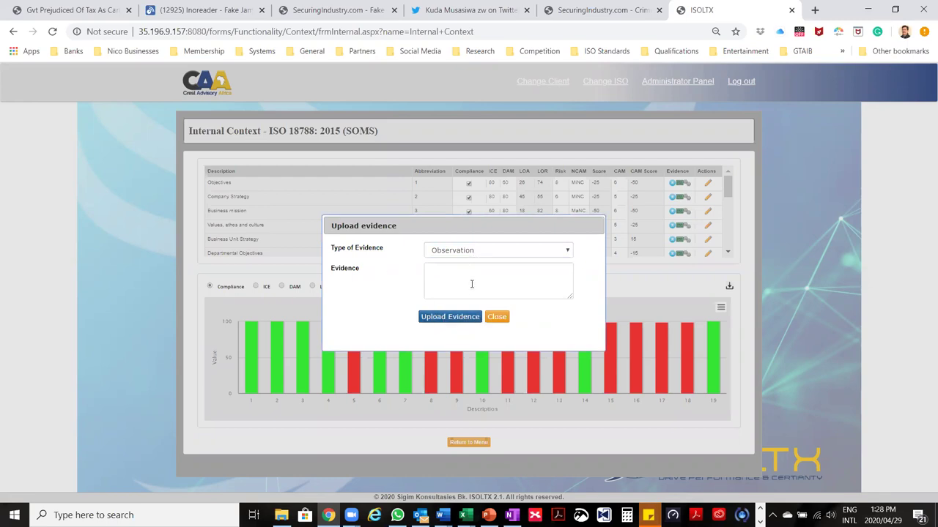
{"action": "left_click", "coordinate": [497, 317]}
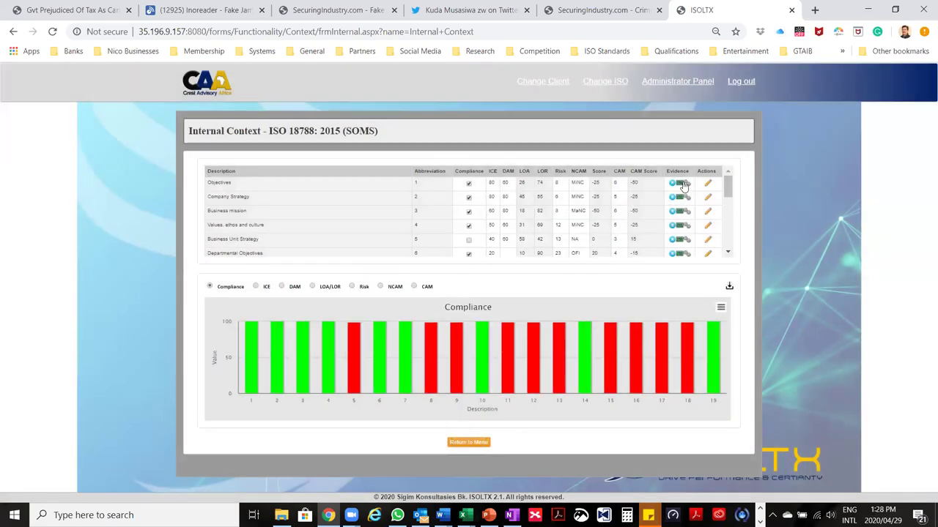
- Review the history of uploaded evidence for the Objectives entry and close the list
{"action": "left_click", "coordinate": [682, 184]}
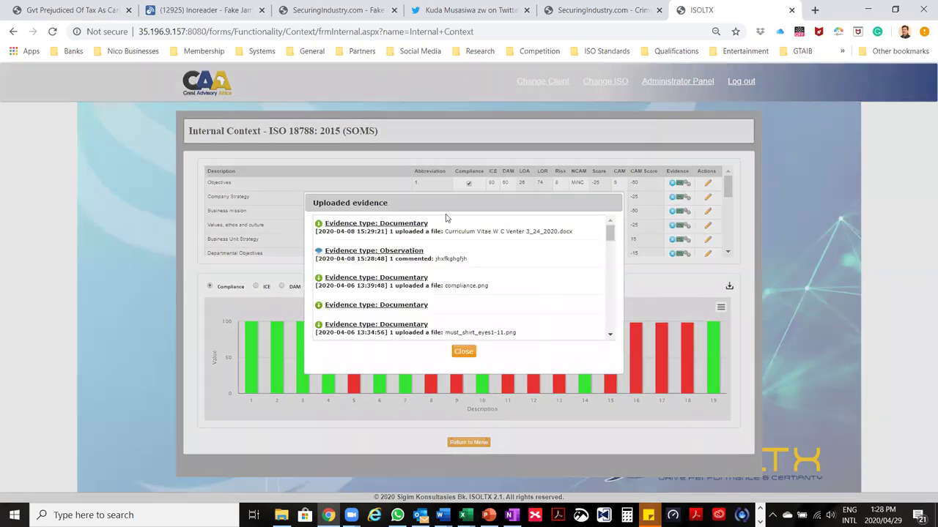
{"action": "left_click_drag", "start_coordinate": [437, 199], "coordinate": [252, 115]}
{"action": "scroll", "coordinate": [301, 182], "scroll_direction": "down", "scroll_amount": 6}
{"action": "scroll", "coordinate": [297, 182], "scroll_direction": "down", "scroll_amount": 8}
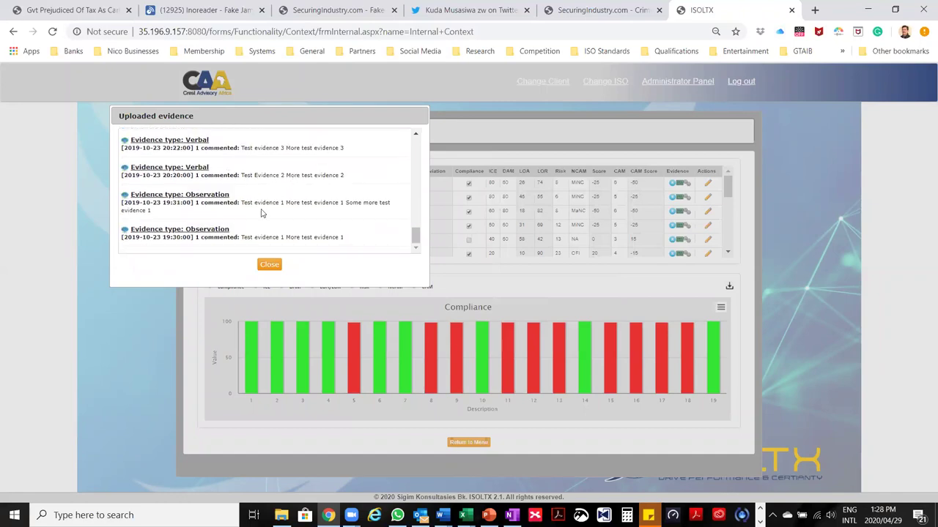
{"action": "scroll", "coordinate": [249, 213], "scroll_direction": "up", "scroll_amount": 15}
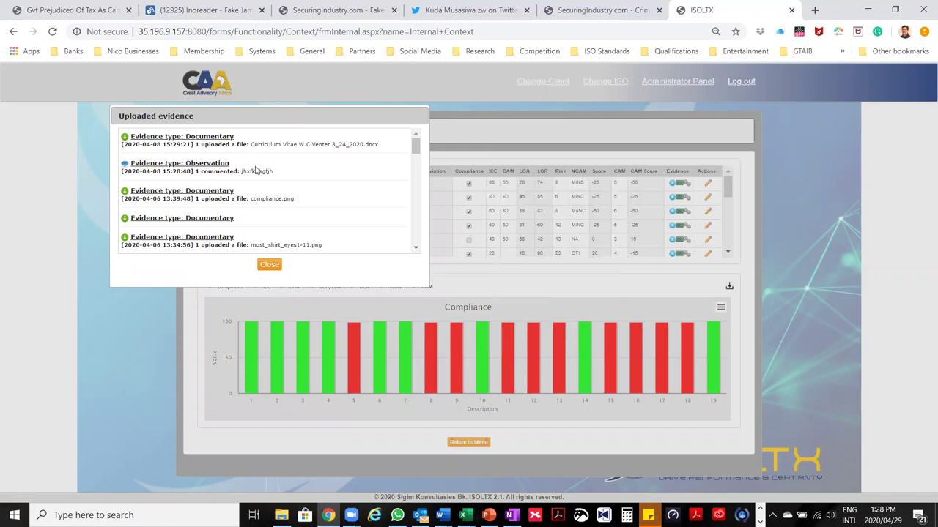
{"action": "scroll", "coordinate": [281, 198], "scroll_direction": "down", "scroll_amount": 1}
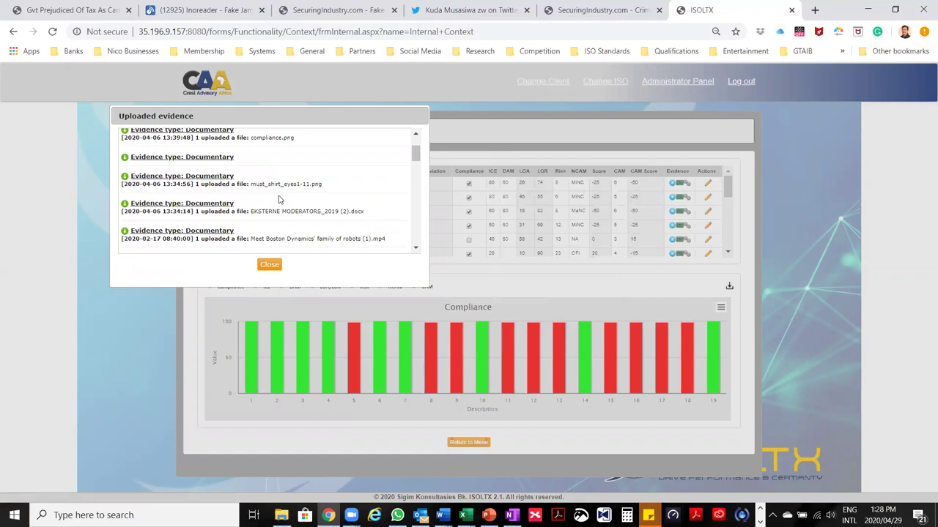
{"action": "left_click", "coordinate": [269, 265]}
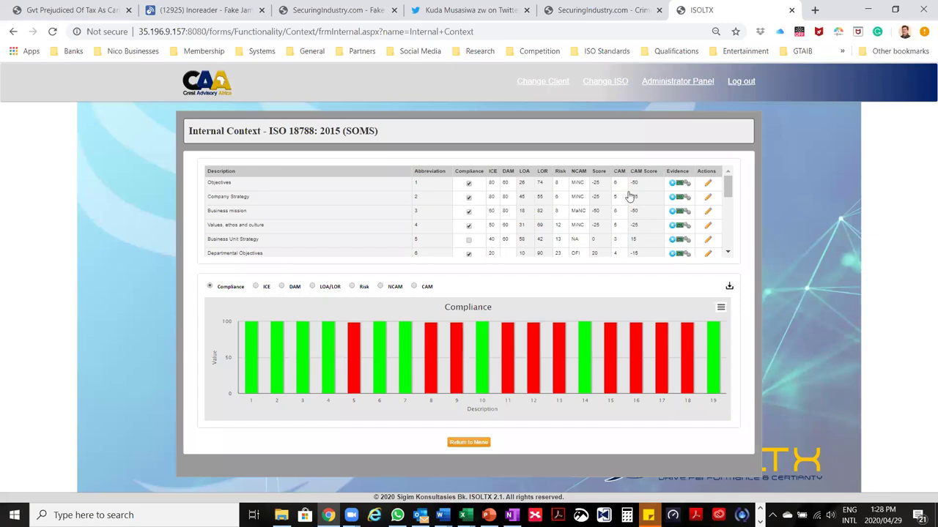
- View the list of tasked actions for the Company Strategy entry and close it
{"action": "left_click", "coordinate": [680, 196]}
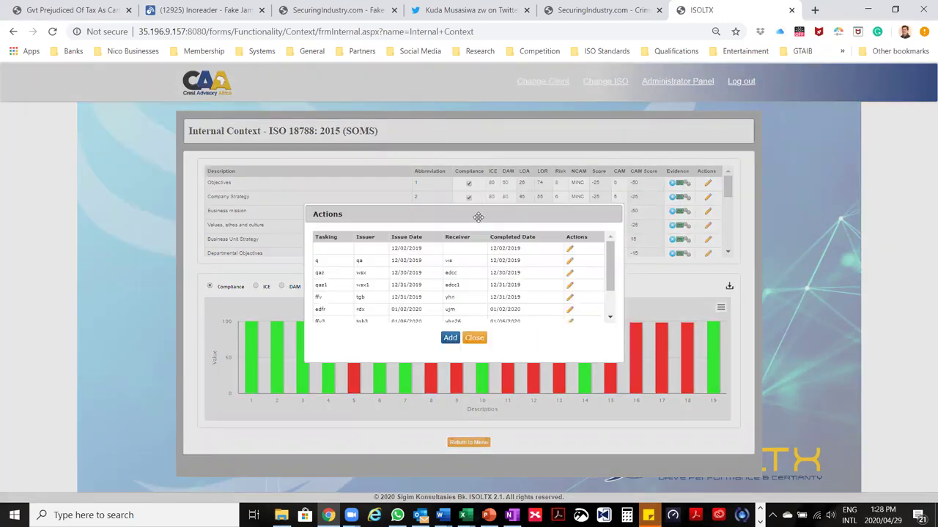
{"action": "left_click_drag", "start_coordinate": [479, 216], "coordinate": [280, 157]}
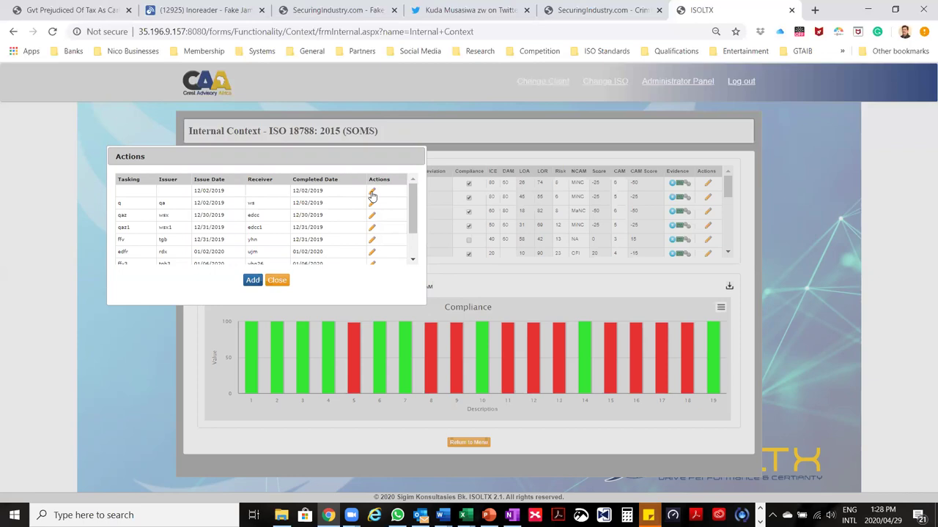
{"action": "left_click", "coordinate": [277, 280]}
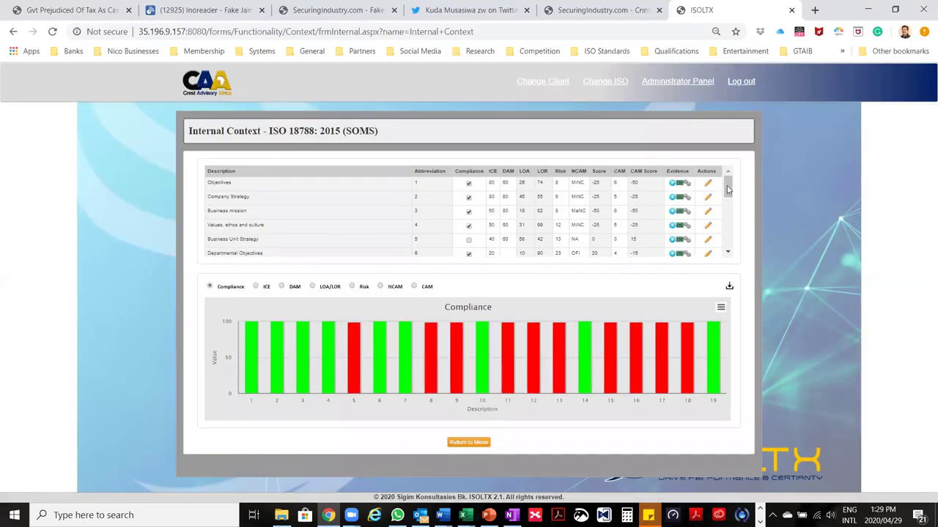
- Change the Objectives entry's description to "Objectives of Company ABC", save it and close the name dialog
{"action": "left_click", "coordinate": [709, 184]}
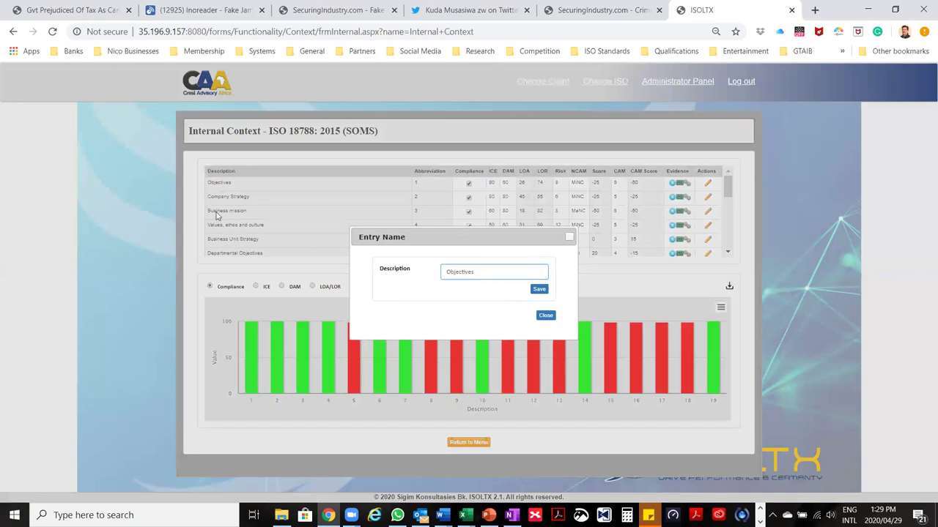
{"action": "left_click", "coordinate": [502, 275]}
{"action": "type", "text": "of Company ABC"}
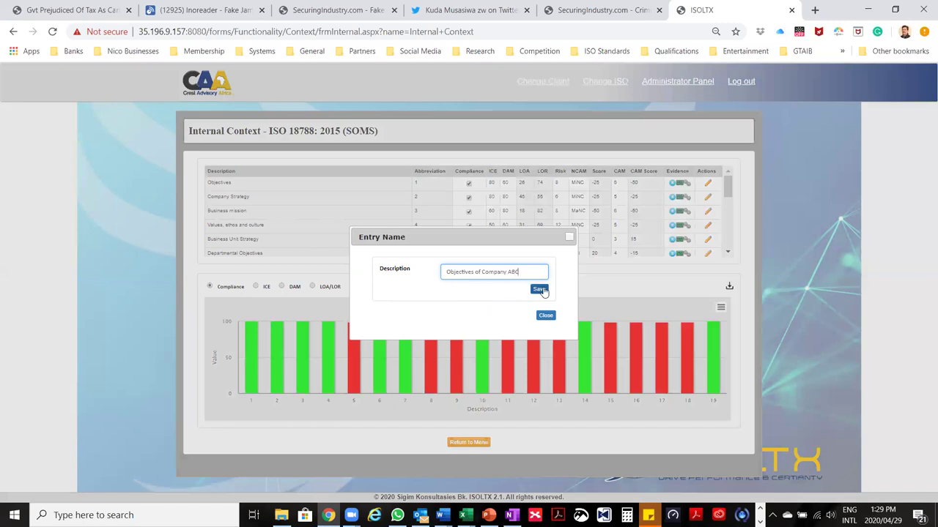
{"action": "left_click", "coordinate": [540, 289]}
{"action": "left_click", "coordinate": [512, 299]}
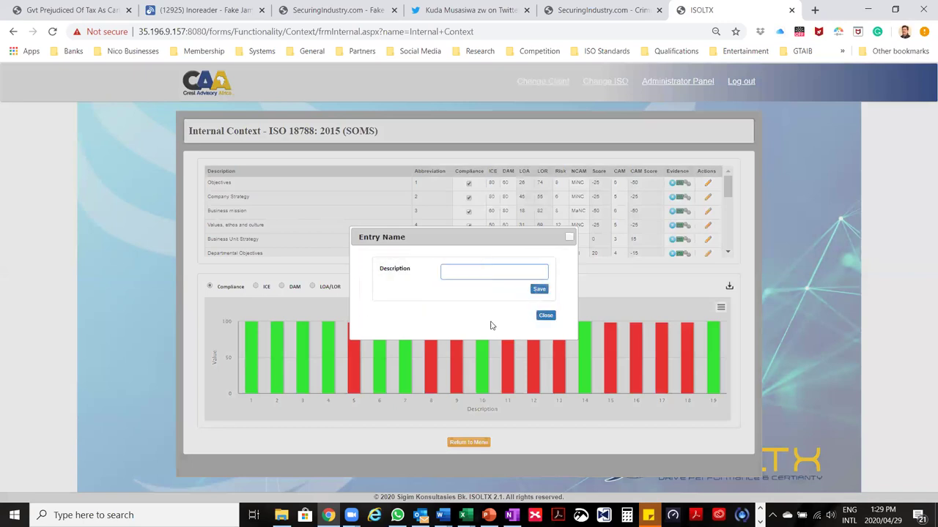
{"action": "left_click", "coordinate": [546, 316]}
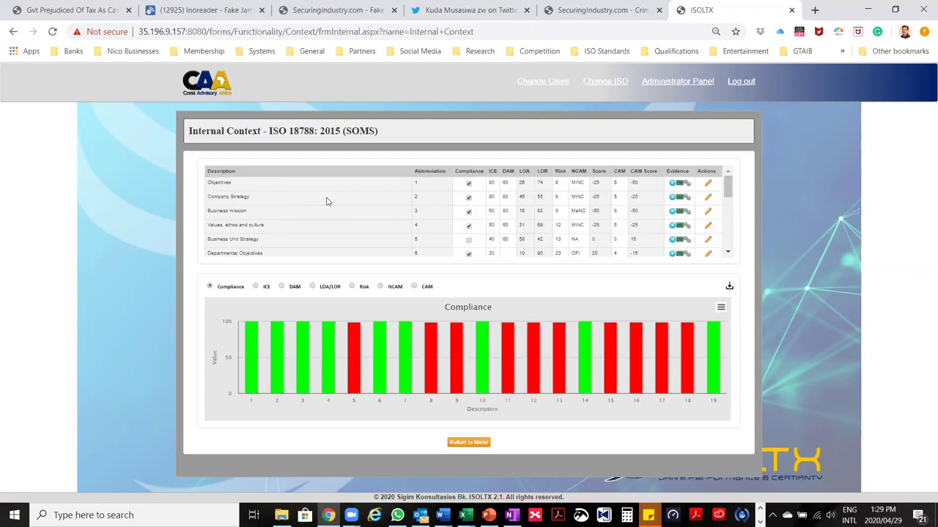
- Highlight the values in the Average row at the end of the Internal Context table
{"action": "scroll", "coordinate": [329, 201], "scroll_direction": "down", "scroll_amount": 5}
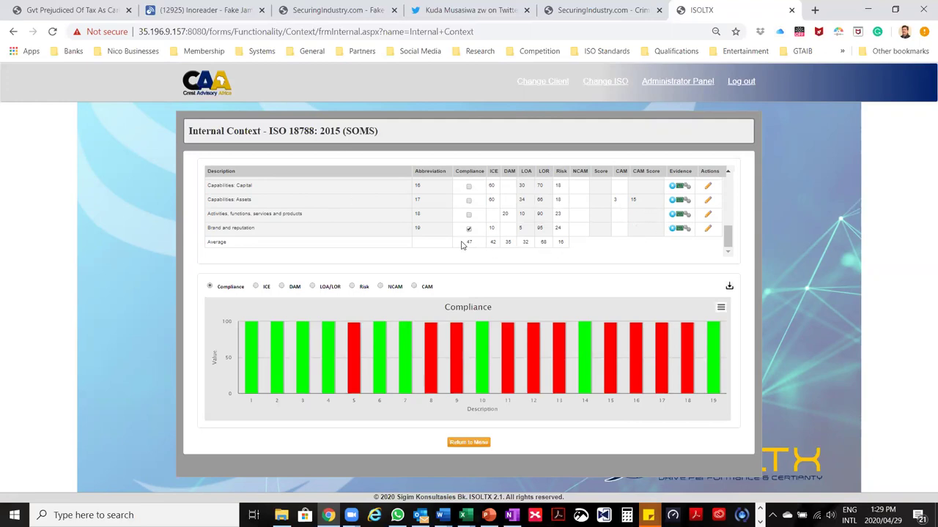
{"action": "mouse_move", "coordinate": [469, 243]}
{"action": "left_mouse_down"}
{"action": "mouse_move", "coordinate": [573, 245]}
{"action": "mouse_move", "coordinate": [468, 244]}
{"action": "left_mouse_up"}
{"action": "left_click", "coordinate": [564, 245]}
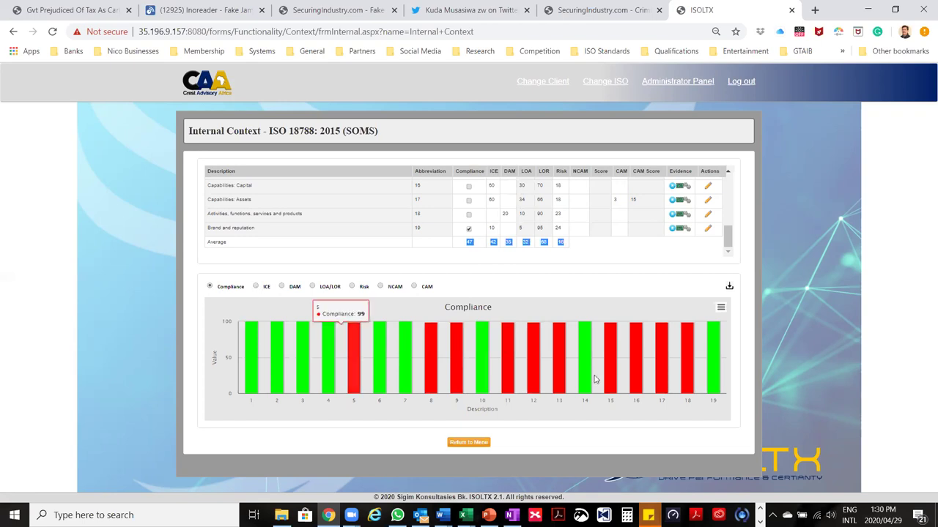
- Examine the ICE, DAM, LOA/LOR, Risk, NCAM and CAM charts in turn and check the CAM chart's print and download options
{"action": "left_click", "coordinate": [255, 286]}
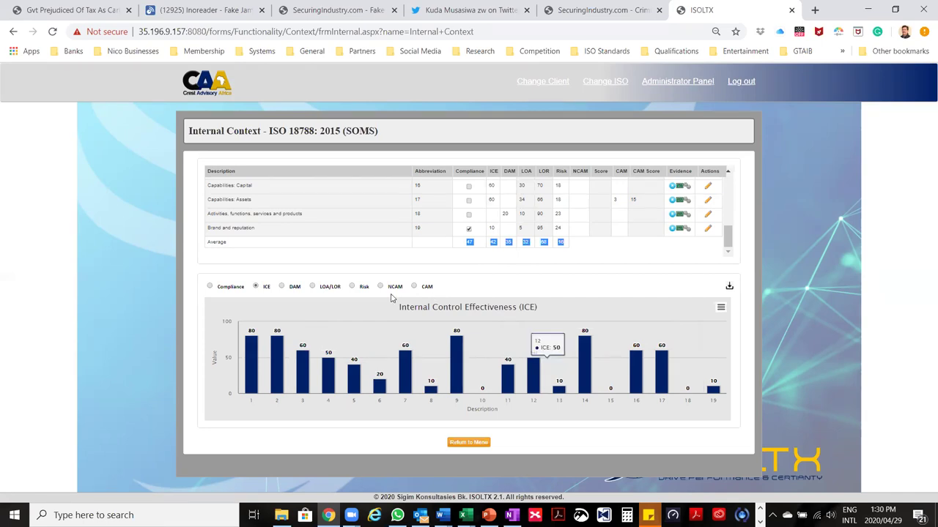
{"action": "left_click", "coordinate": [281, 286]}
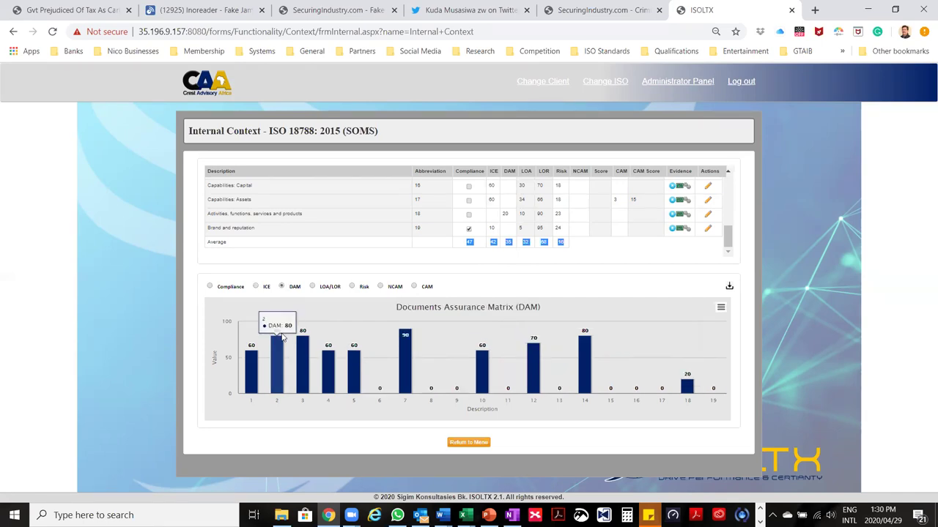
{"action": "left_click", "coordinate": [312, 286]}
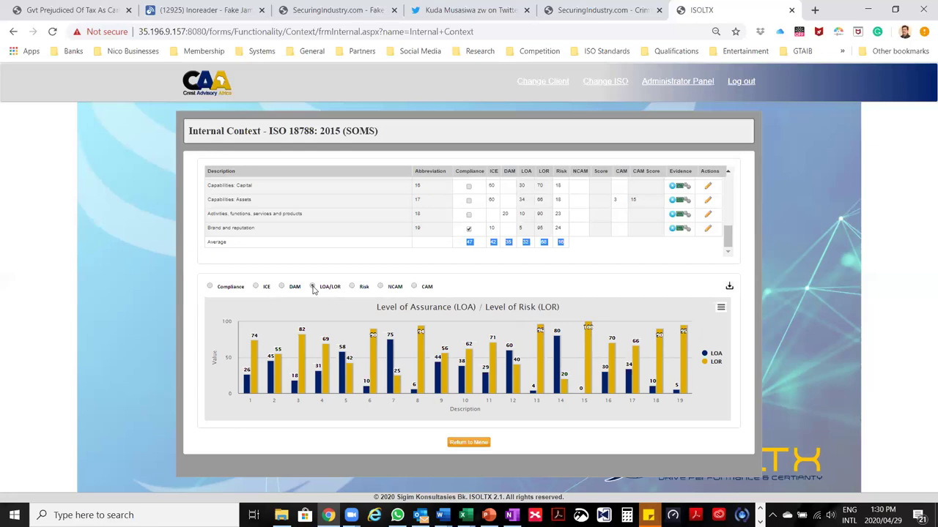
{"action": "left_click", "coordinate": [352, 286]}
{"action": "left_click", "coordinate": [381, 286]}
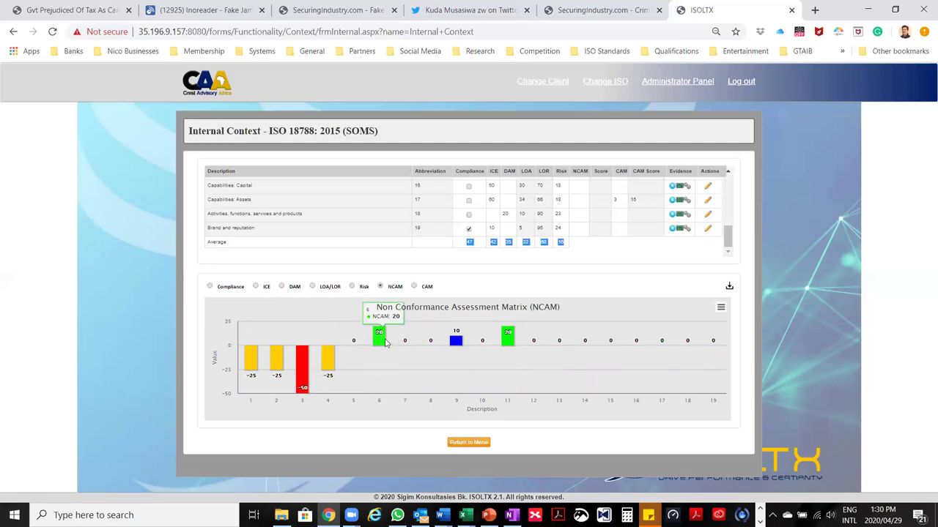
{"action": "left_click", "coordinate": [414, 287]}
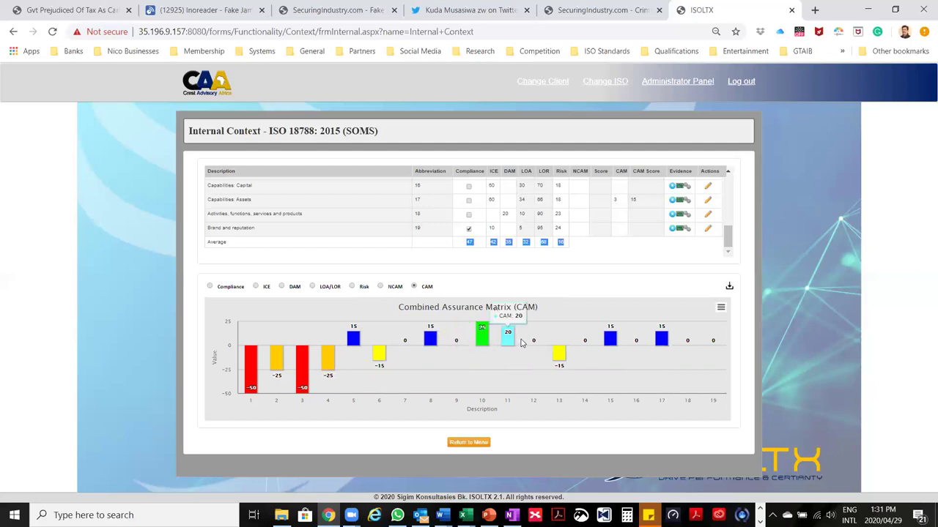
{"action": "left_click", "coordinate": [721, 309]}
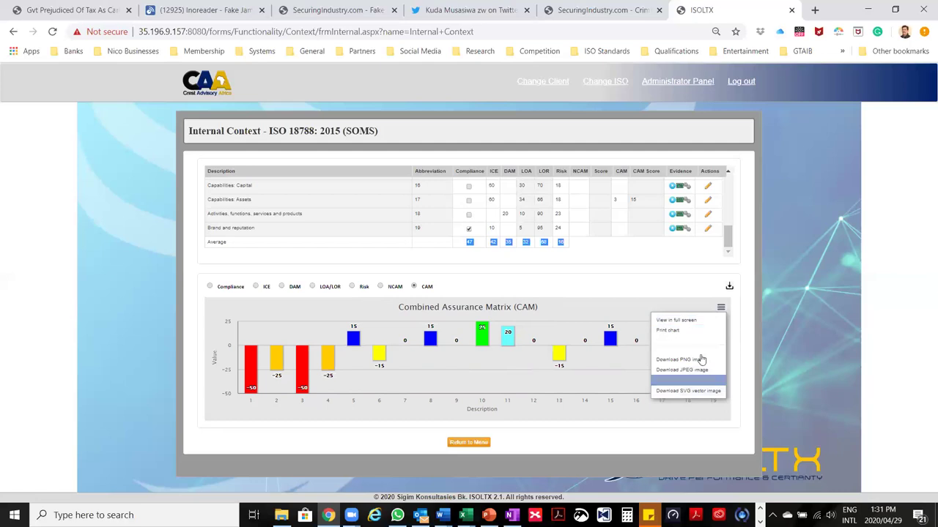
{"action": "left_click", "coordinate": [741, 323]}
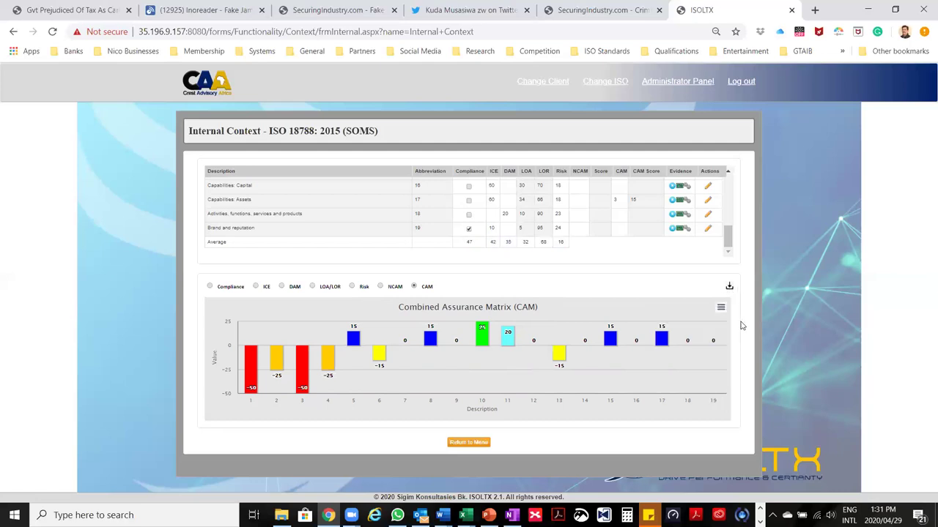
- Return to the ISO 18788 main menu and display the modules of the Context section
{"action": "left_click", "coordinate": [473, 444]}
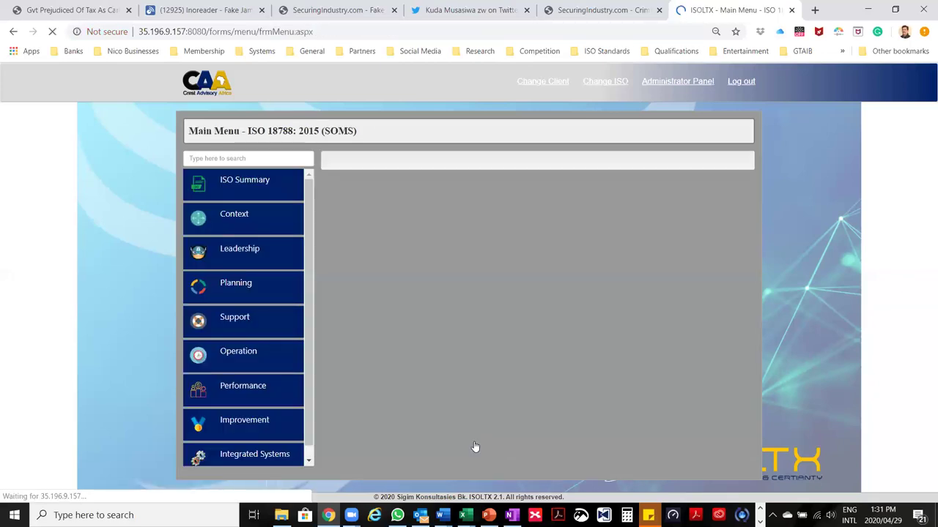
{"action": "left_click", "coordinate": [238, 225]}
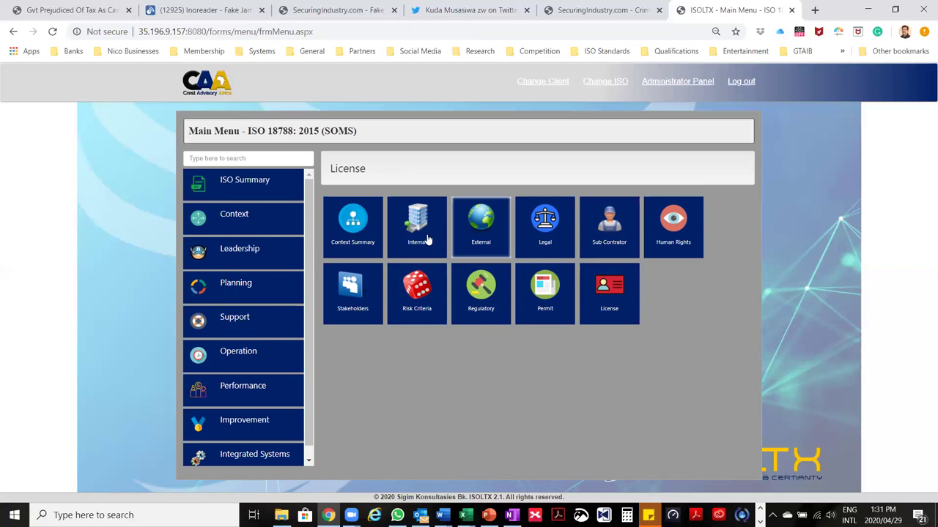
- Open the Context Summary, examine its Summary and Risk charts across the context items, and return to the main menu
{"action": "left_click", "coordinate": [351, 229]}
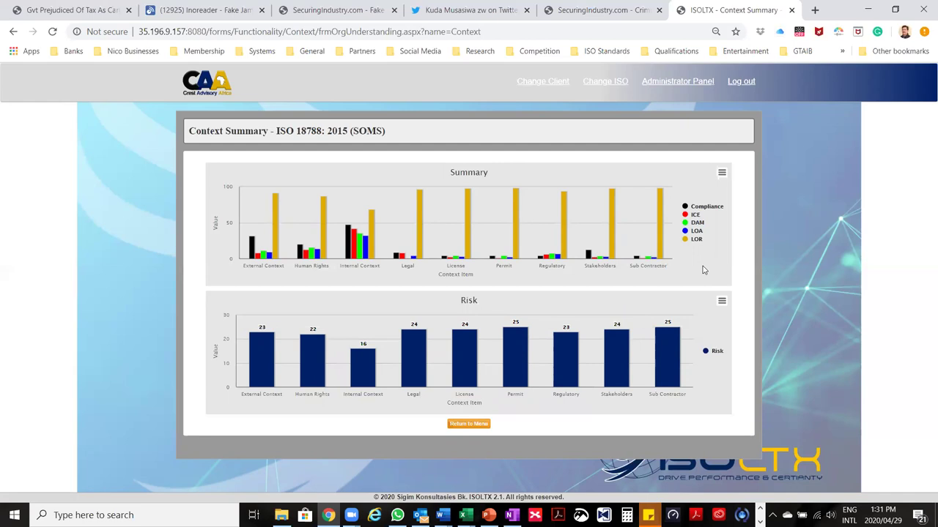
{"action": "mouse_move", "coordinate": [651, 271]}
{"action": "left_click", "coordinate": [470, 424]}
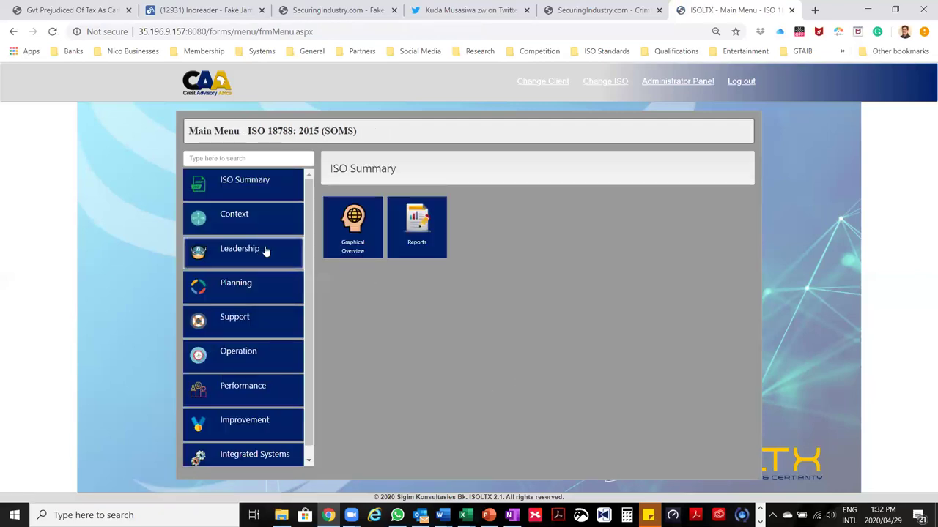
- Display the modules of the Leadership, Planning, Support, Operation and Performance sections in turn
{"action": "left_click", "coordinate": [265, 251]}
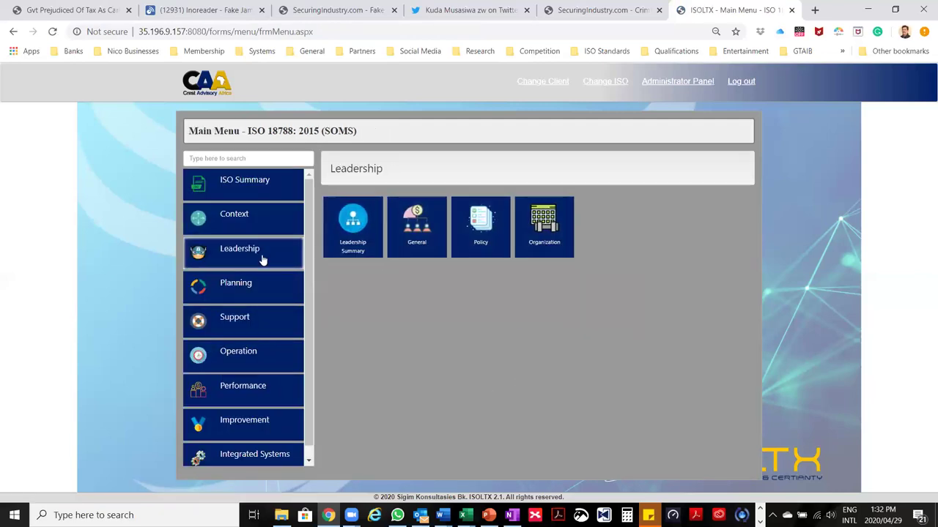
{"action": "left_click", "coordinate": [258, 293]}
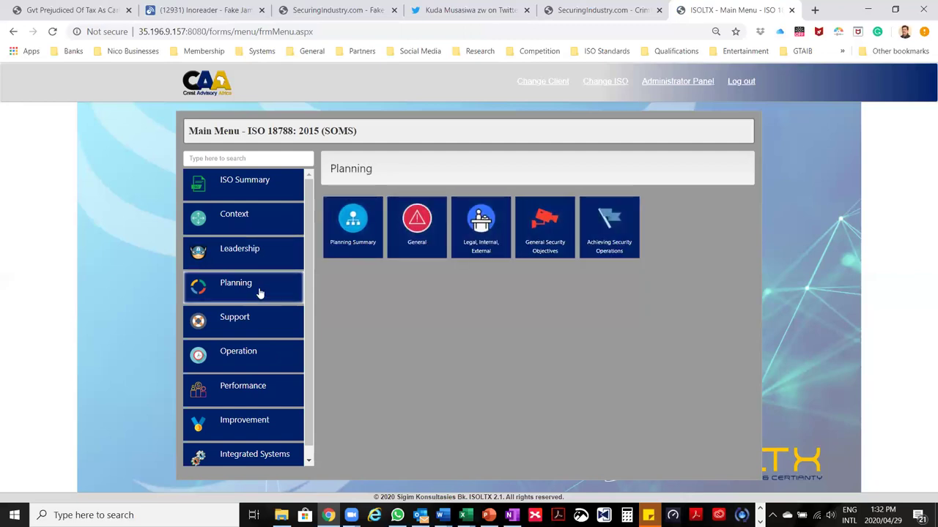
{"action": "scroll", "coordinate": [258, 295], "scroll_direction": "down", "scroll_amount": 1}
{"action": "left_click", "coordinate": [252, 308]}
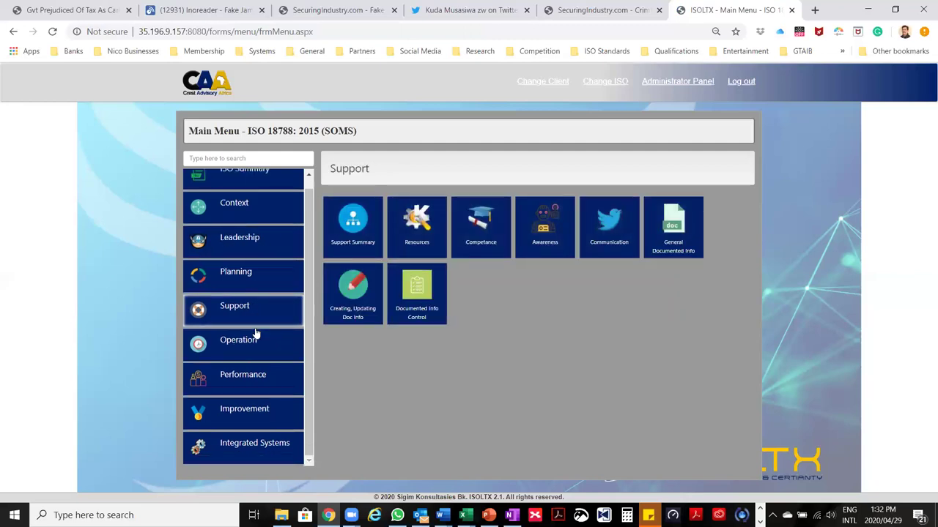
{"action": "left_click", "coordinate": [254, 342]}
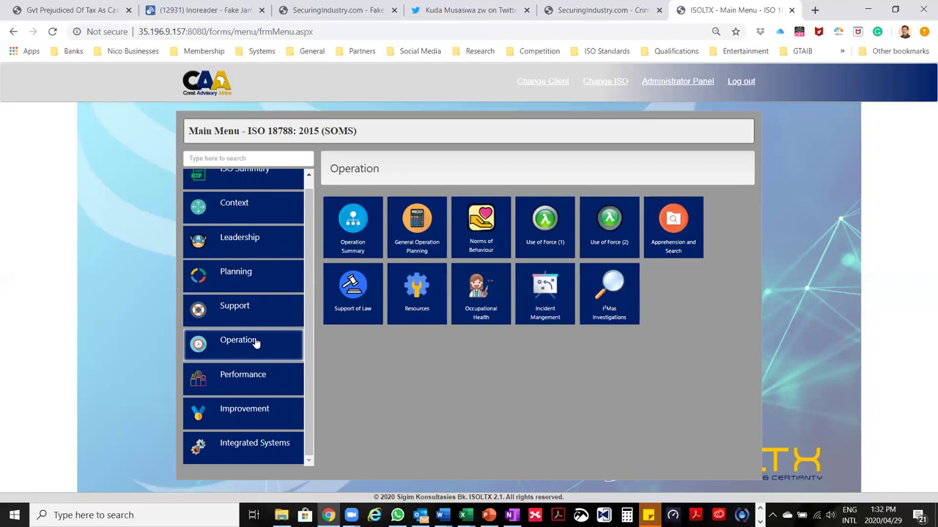
{"action": "left_click", "coordinate": [255, 375]}
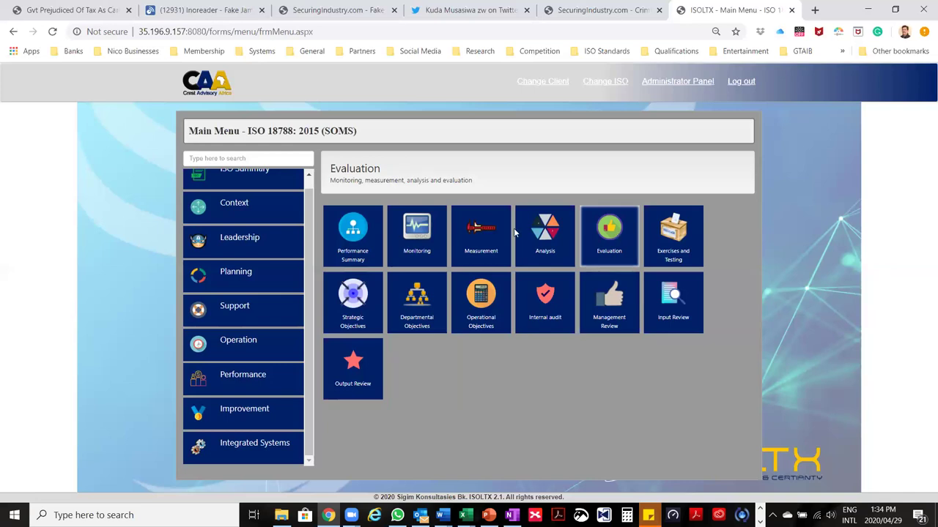
- Open the Performance section's Strategic Objectives and replace the Strategic Objective 2 description with "KRI 2: Financial welbeing"
{"action": "left_click", "coordinate": [353, 304]}
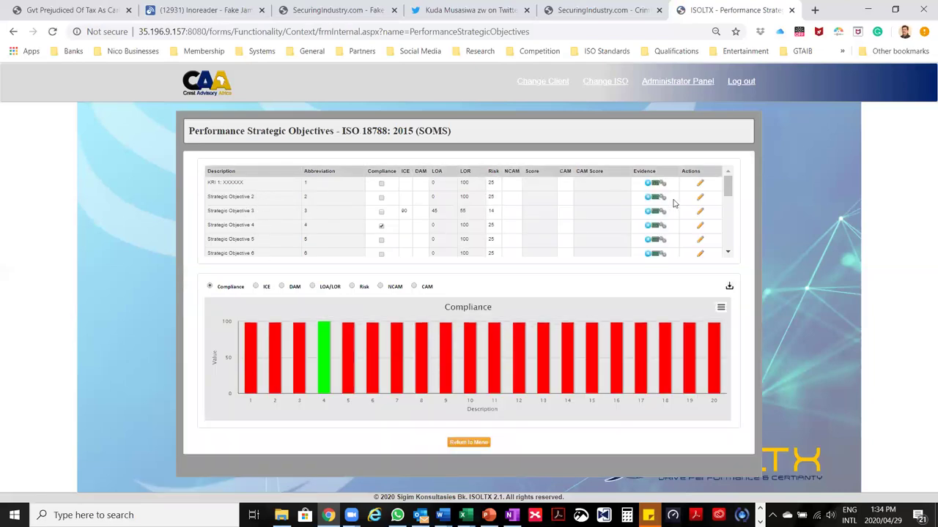
{"action": "left_click", "coordinate": [699, 211]}
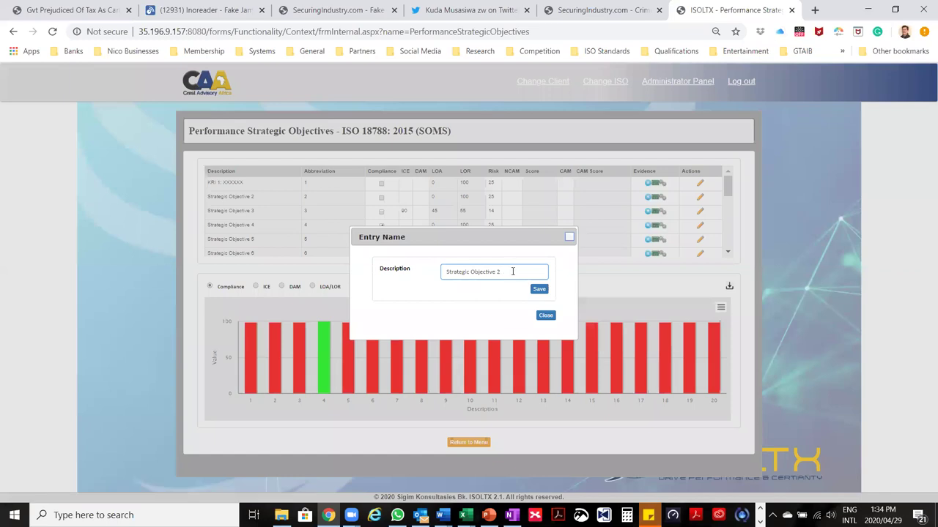
{"action": "key", "text": "BackSpace"}
{"action": "key", "text": "BackSpace"}
{"action": "key", "text": "BackSpace"}
{"action": "key", "text": "BackSpace"}
{"action": "key", "text": "BackSpace"}
{"action": "key", "text": "BackSpace"}
{"action": "key", "text": "BackSpace"}
{"action": "key", "text": "BackSpace"}
{"action": "key", "text": "BackSpace"}
{"action": "key", "text": "BackSpace"}
{"action": "key", "text": "BackSpace"}
{"action": "key", "text": "BackSpace"}
{"action": "key", "text": "BackSpace"}
{"action": "key", "text": "BackSpace"}
{"action": "key", "text": "BackSpace"}
{"action": "key", "text": "BackSpace"}
{"action": "key", "text": "BackSpace"}
{"action": "key", "text": "BackSpace"}
{"action": "key", "text": "BackSpace"}
{"action": "key", "text": "BackSpace"}
{"action": "type", "text": "KRI: 2"}
{"action": "type", "text": "."}
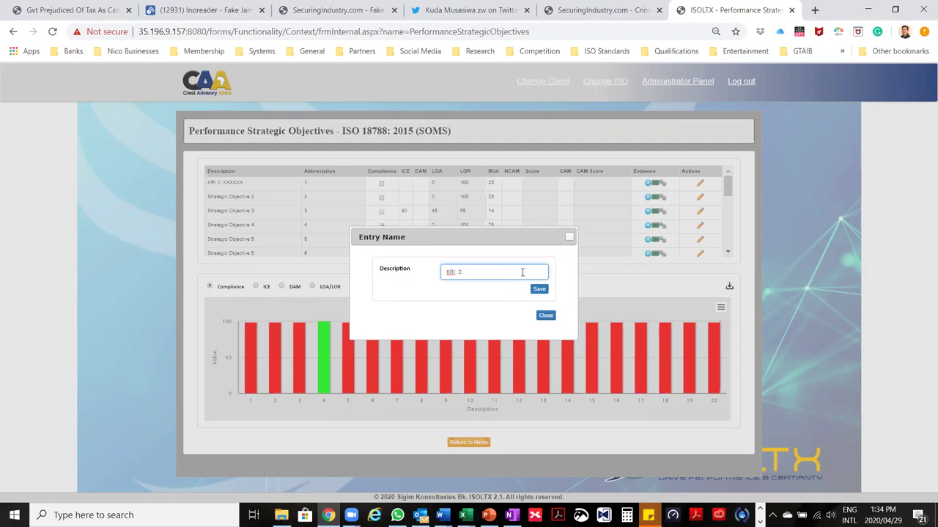
{"action": "type", "text": " Financial welbeing"}
- Correct the spelling of the last word in the entry description to "wellbeing", save it and close the name dialog
{"action": "double_click", "coordinate": [523, 272]}
{"action": "right_click", "coordinate": [500, 272]}
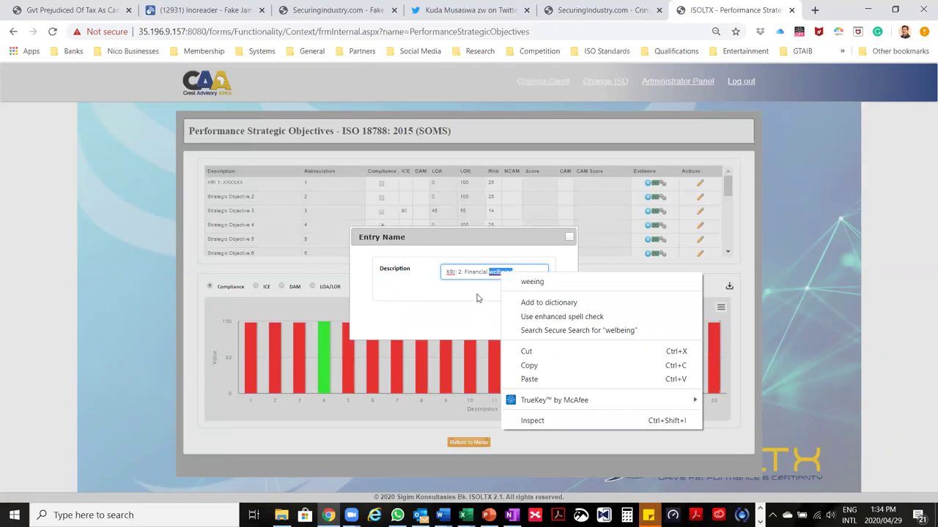
{"action": "left_click", "coordinate": [492, 272]}
{"action": "type", "text": "l"}
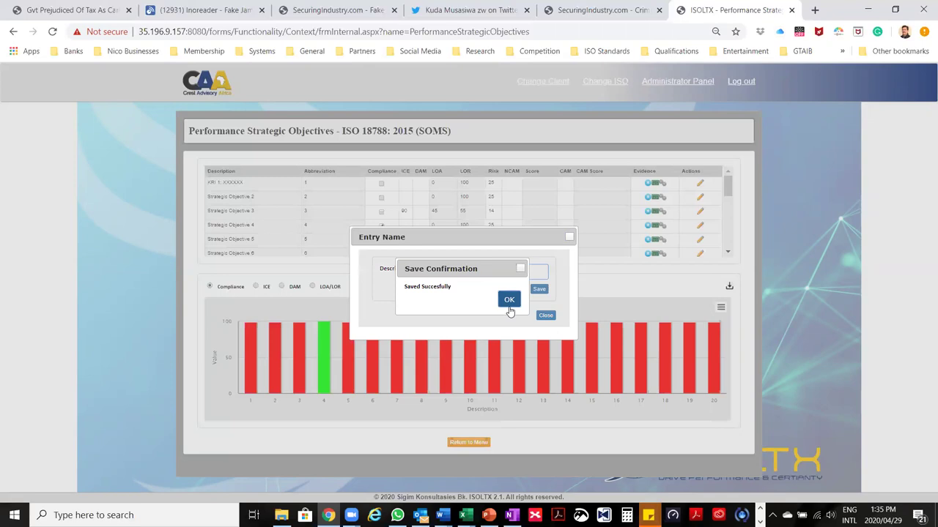
{"action": "left_click", "coordinate": [508, 300]}
{"action": "left_click", "coordinate": [546, 315]}
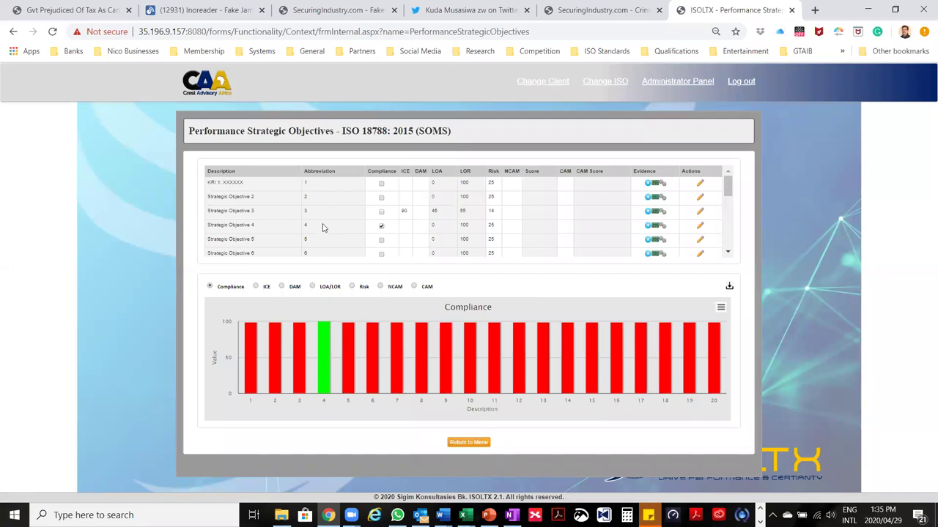
- Examine the ICE and DAM charts of the strategic objectives and return to the modules of the Performance section
{"action": "left_click", "coordinate": [256, 286]}
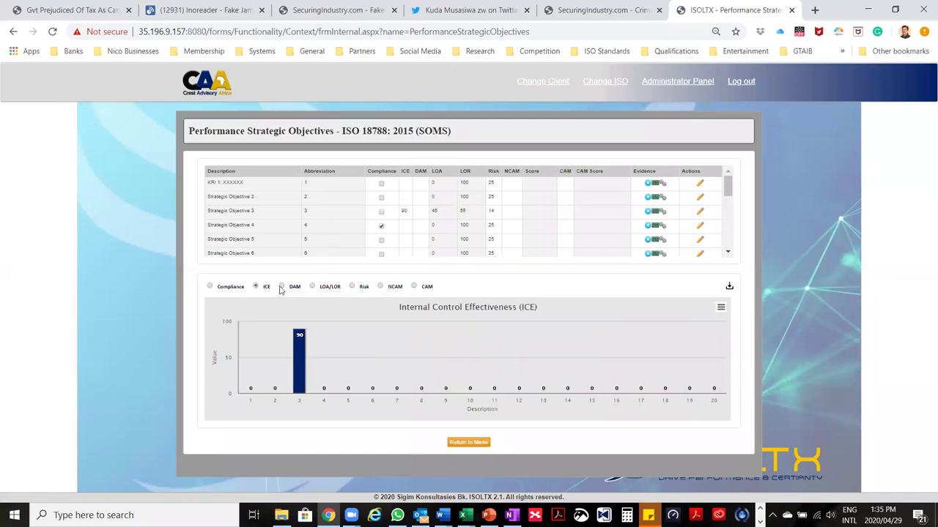
{"action": "left_click", "coordinate": [282, 287]}
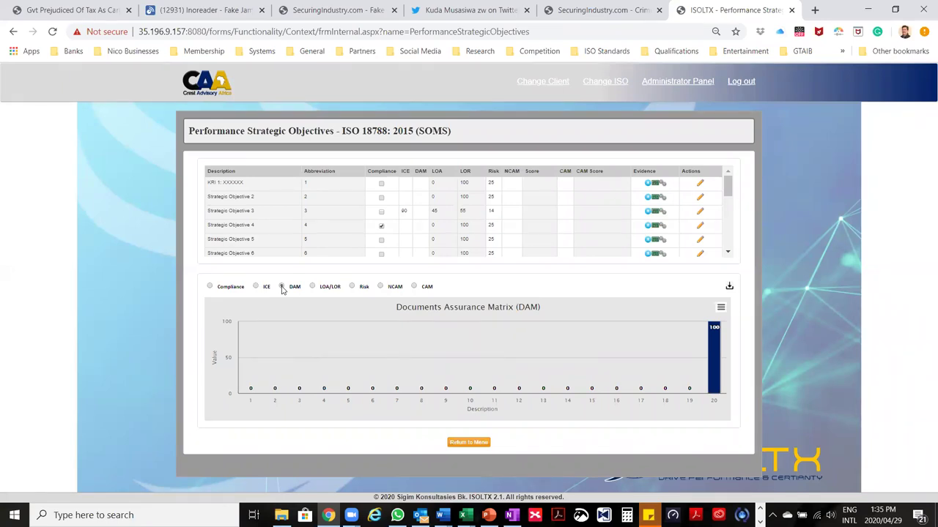
{"action": "left_click", "coordinate": [471, 443]}
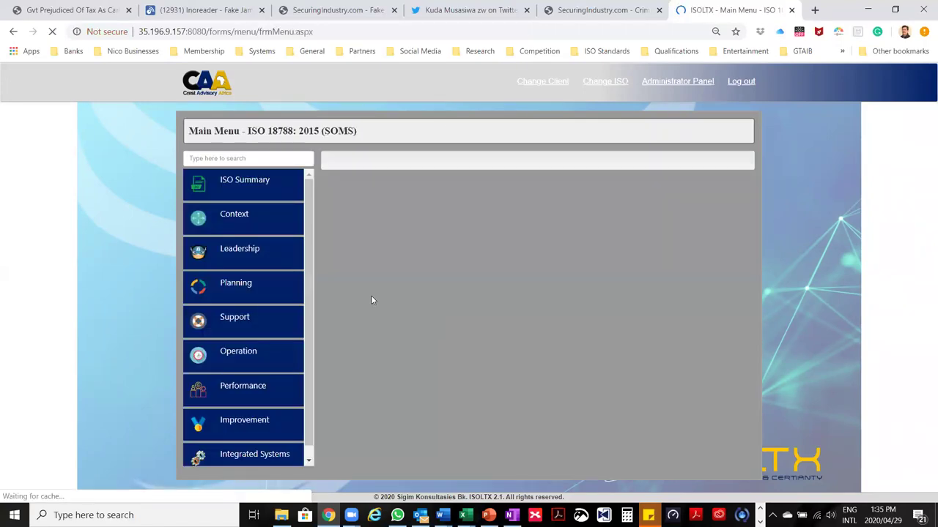
{"action": "left_click", "coordinate": [258, 396]}
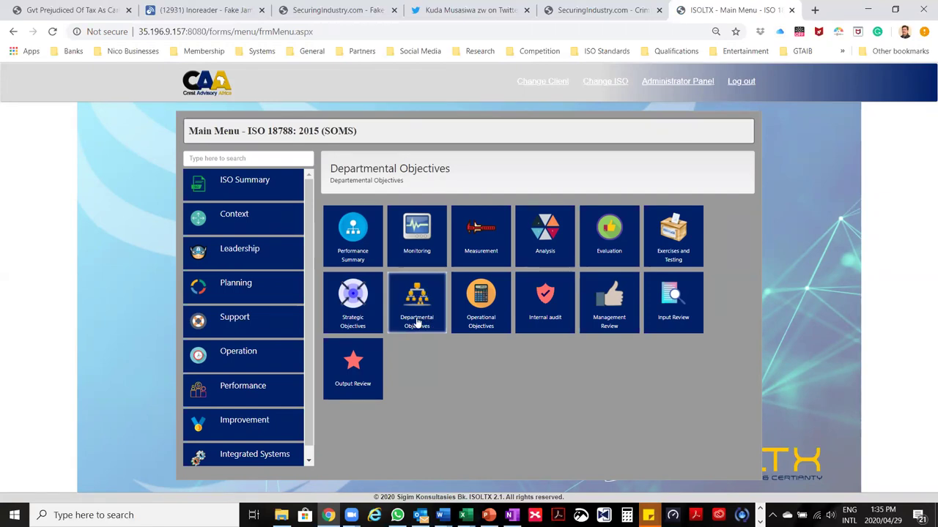
{"action": "left_click", "coordinate": [488, 293]}
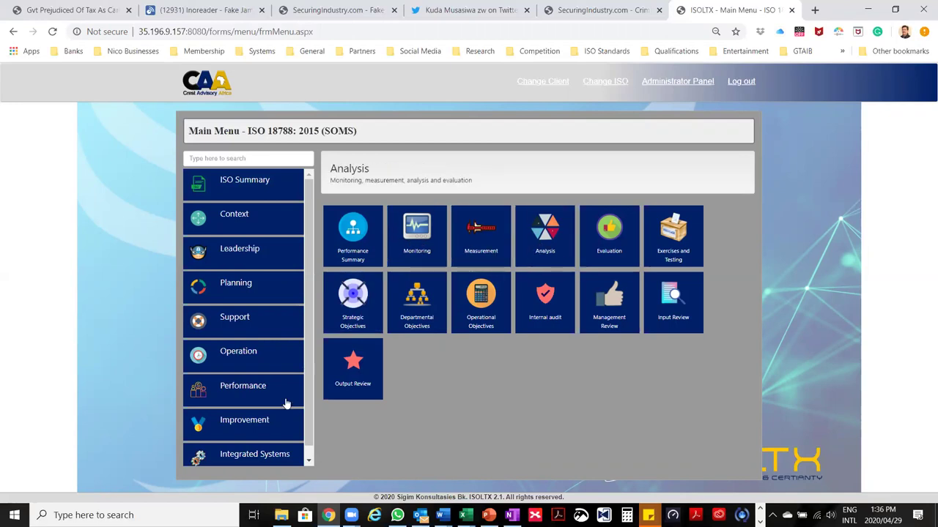
- Open the I²Mas Incidents form of Integrated Systems and set the time of incident to 08:06
{"action": "mouse_move", "coordinate": [266, 458]}
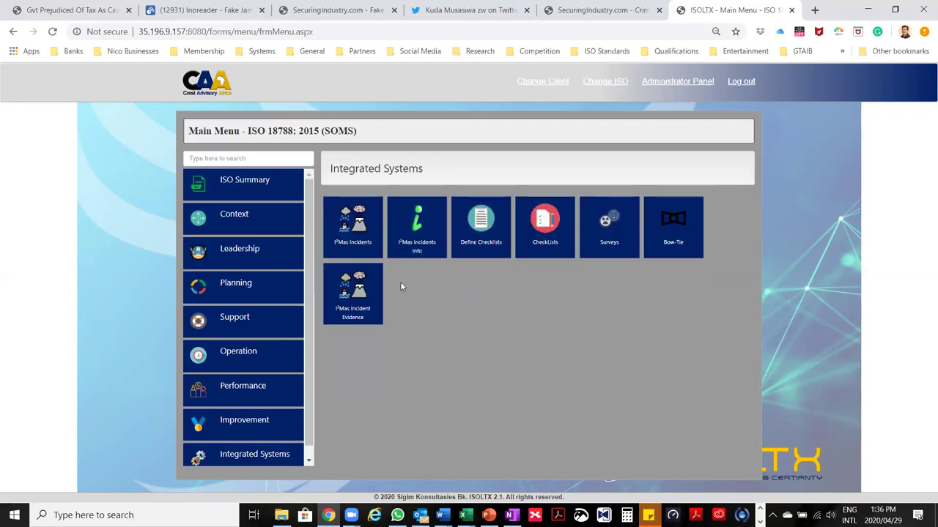
{"action": "left_click", "coordinate": [362, 255]}
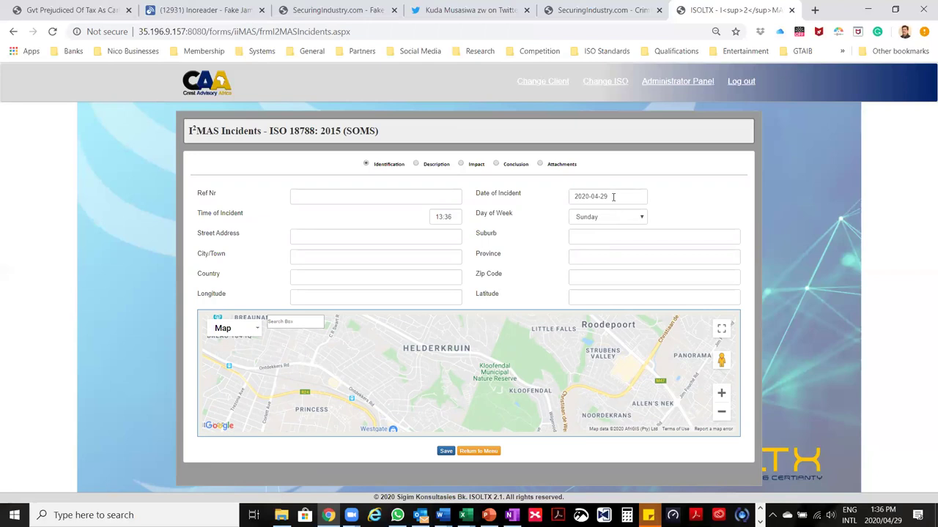
{"action": "left_click", "coordinate": [455, 218]}
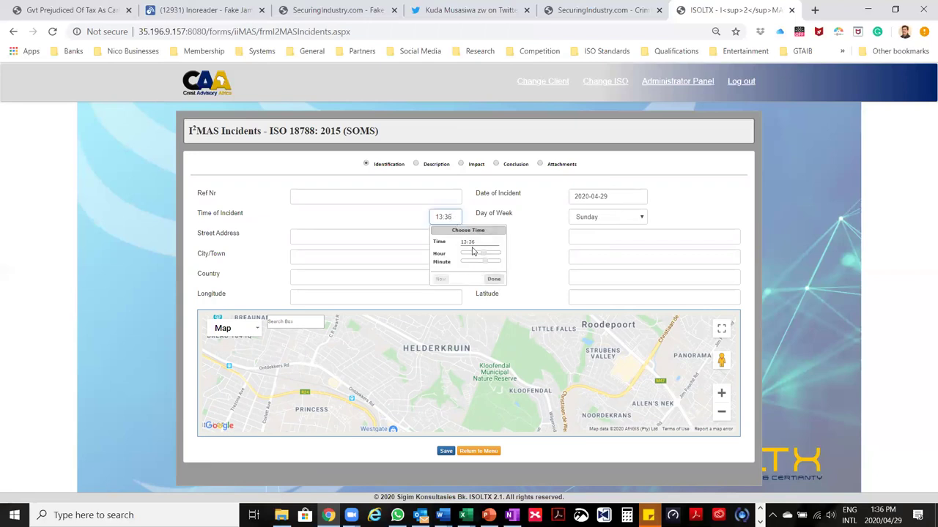
{"action": "left_click", "coordinate": [475, 253]}
{"action": "left_click", "coordinate": [466, 262]}
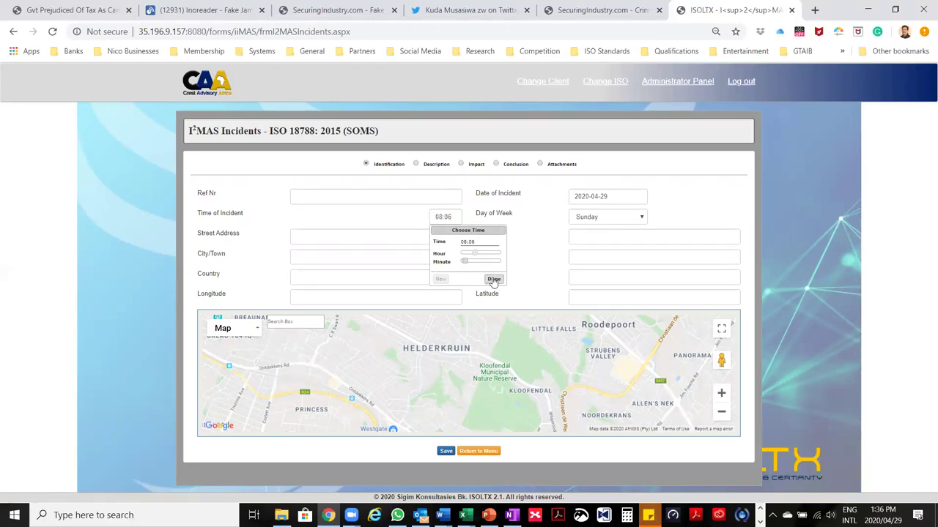
{"action": "left_click", "coordinate": [493, 281]}
- Leave the street address empty and mark the incident location on the map at Helderkruin, about longitude 27.8688 and latitude -26.1269
{"action": "left_click", "coordinate": [380, 235]}
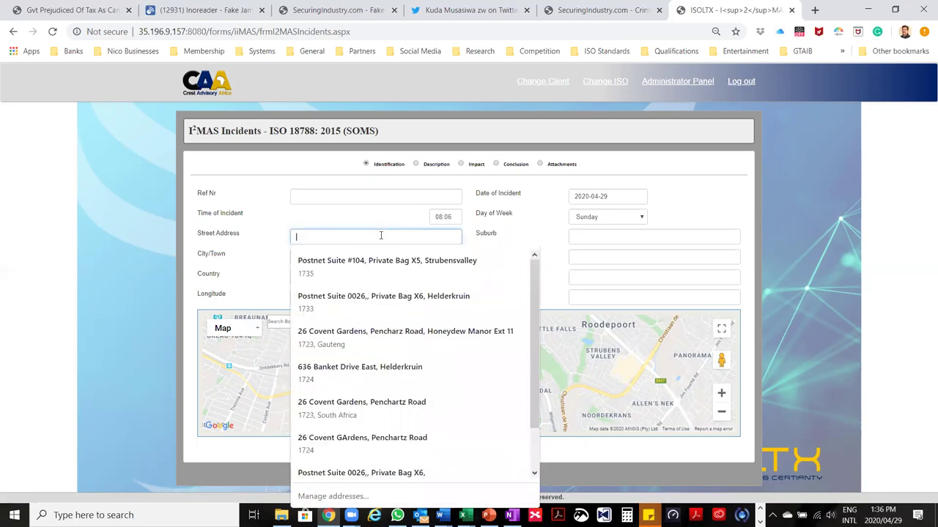
{"action": "left_click", "coordinate": [541, 244]}
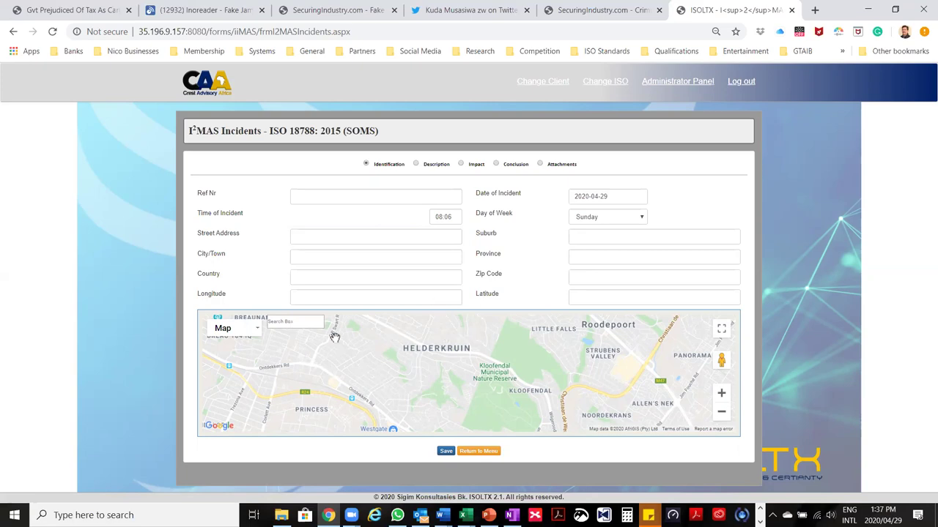
{"action": "left_click", "coordinate": [448, 370]}
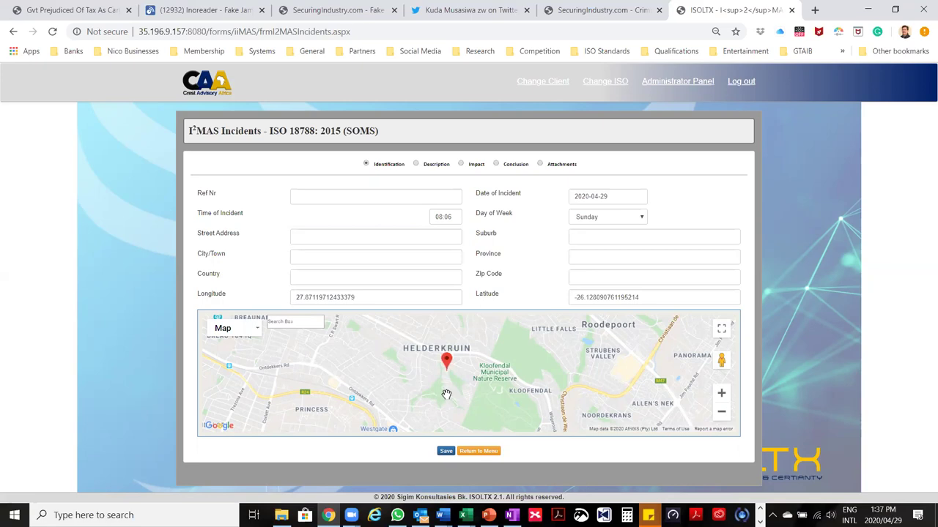
{"action": "left_click_drag", "start_coordinate": [449, 366], "coordinate": [425, 361]}
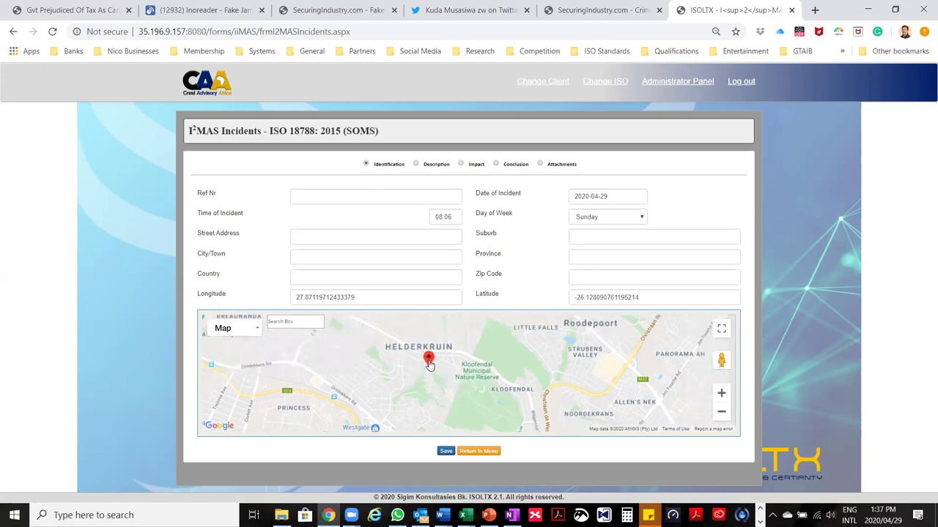
{"action": "left_click", "coordinate": [422, 365]}
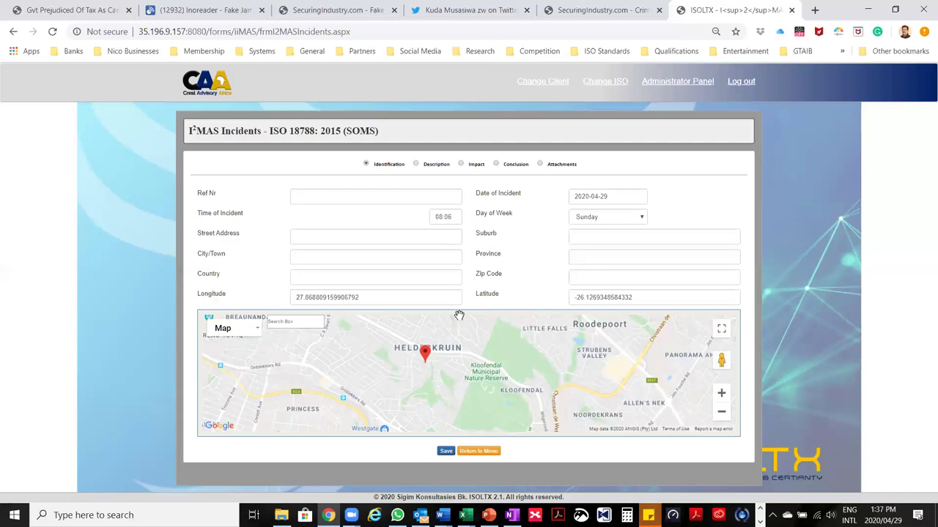
- In the incident's Description section, set the type of incident to Risk and the category to Operational Risks
{"action": "left_click", "coordinate": [416, 164]}
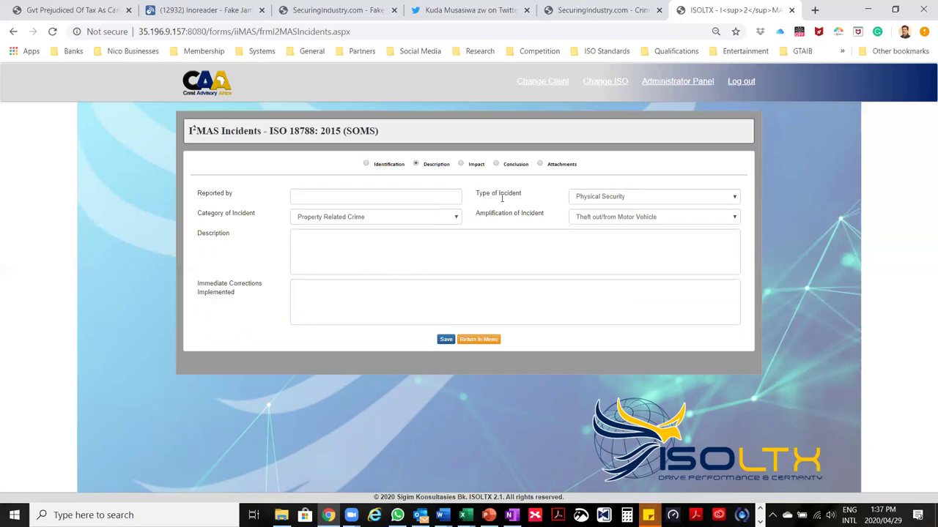
{"action": "left_click", "coordinate": [734, 198]}
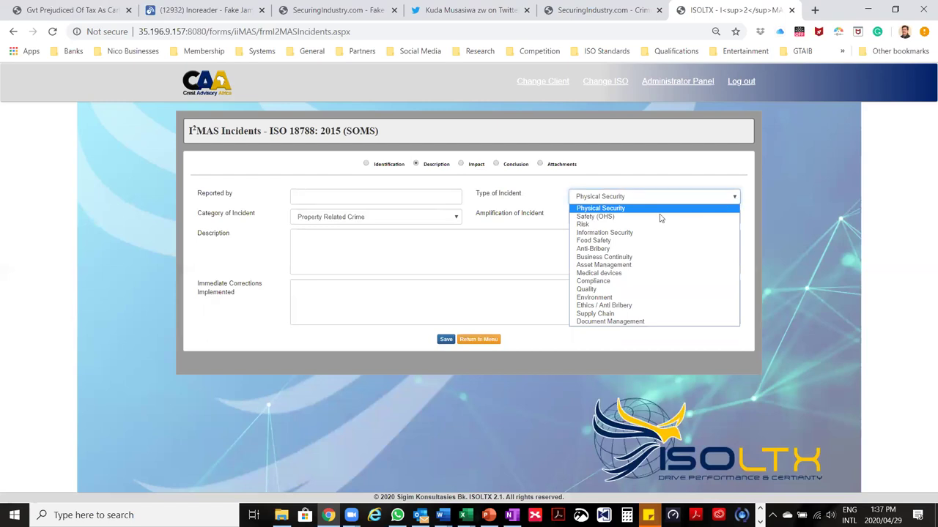
{"action": "left_click", "coordinate": [605, 226]}
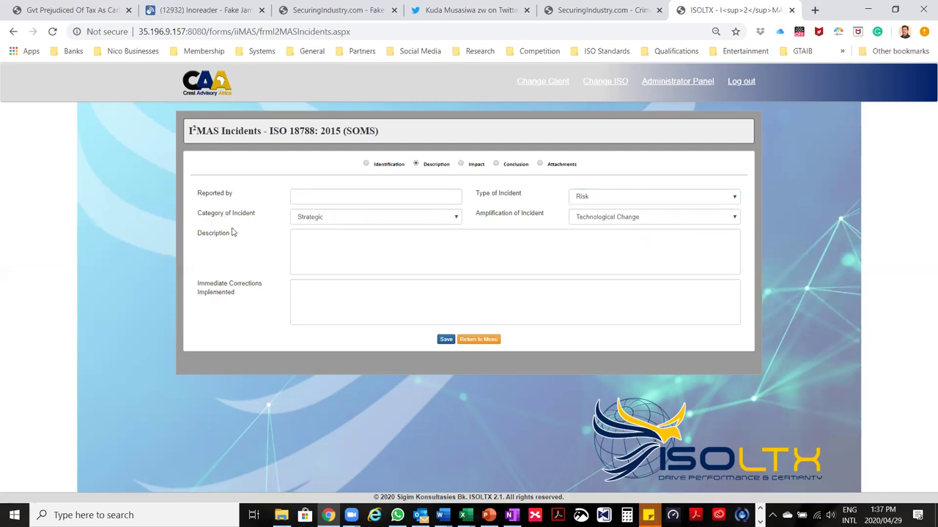
{"action": "left_click", "coordinate": [455, 219]}
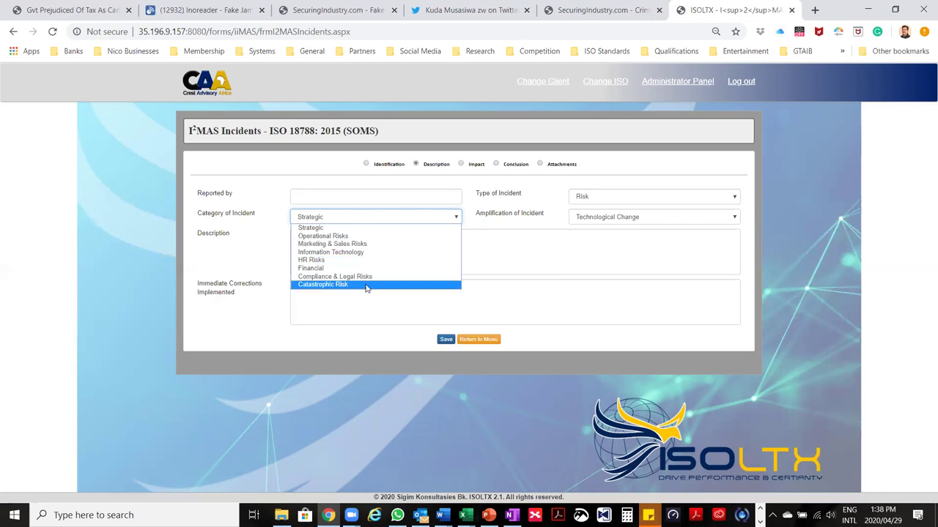
{"action": "left_click", "coordinate": [361, 237]}
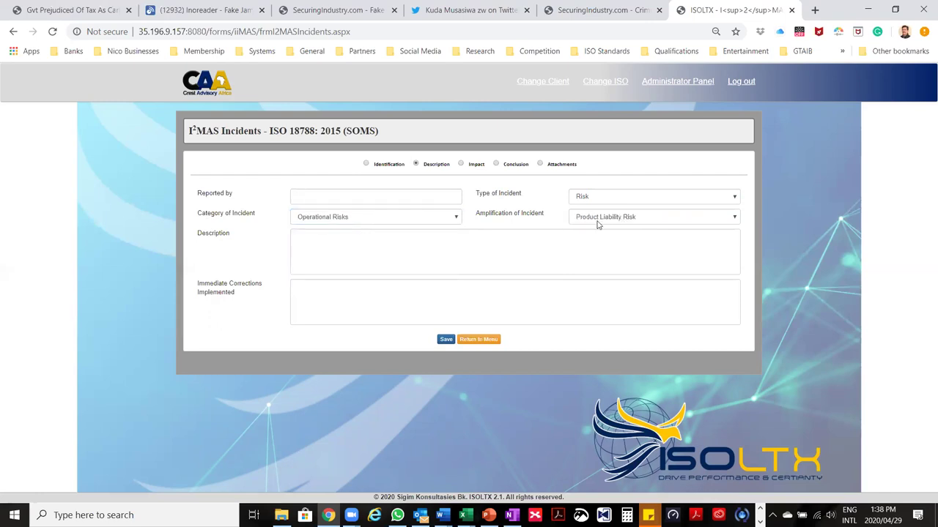
- Check the Amplification of Incident options without changing the choice, and point out the Description and Immediate Corrections Implemented fields
{"action": "left_click", "coordinate": [736, 219]}
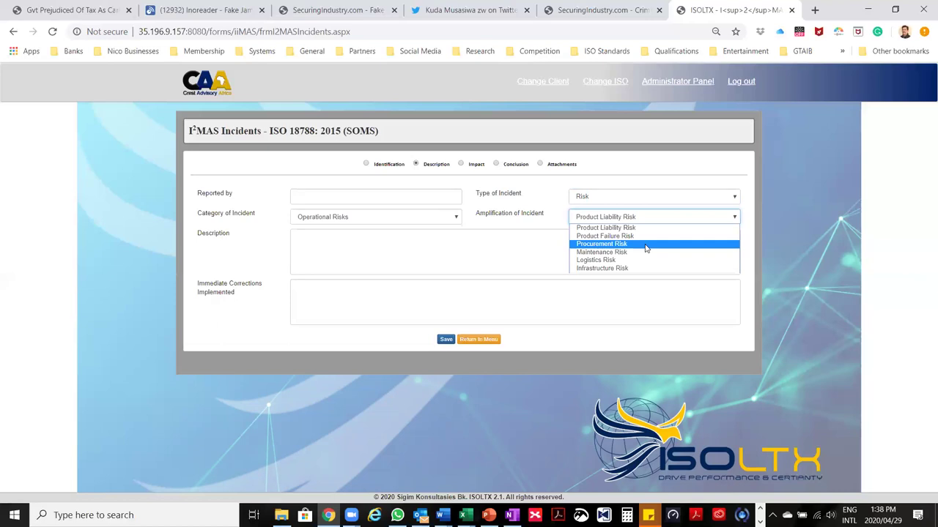
{"action": "left_click", "coordinate": [521, 241]}
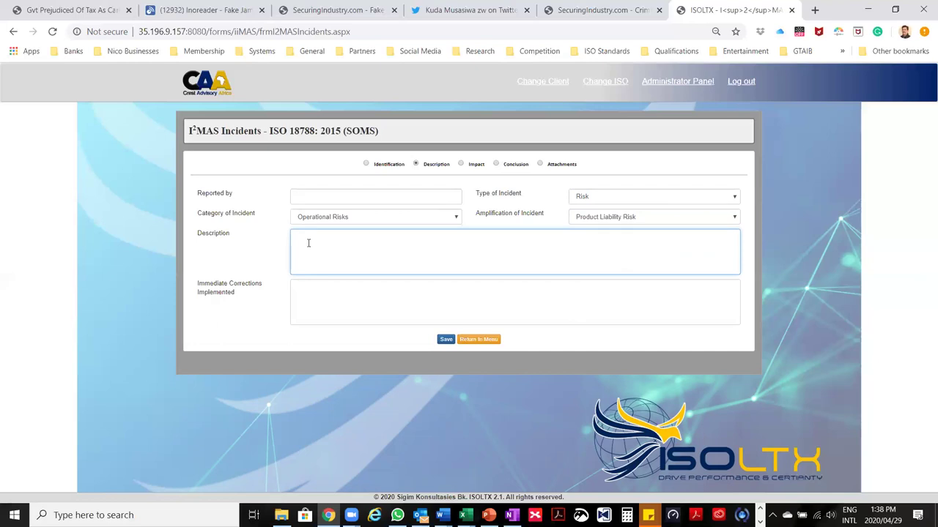
{"action": "left_click", "coordinate": [314, 297]}
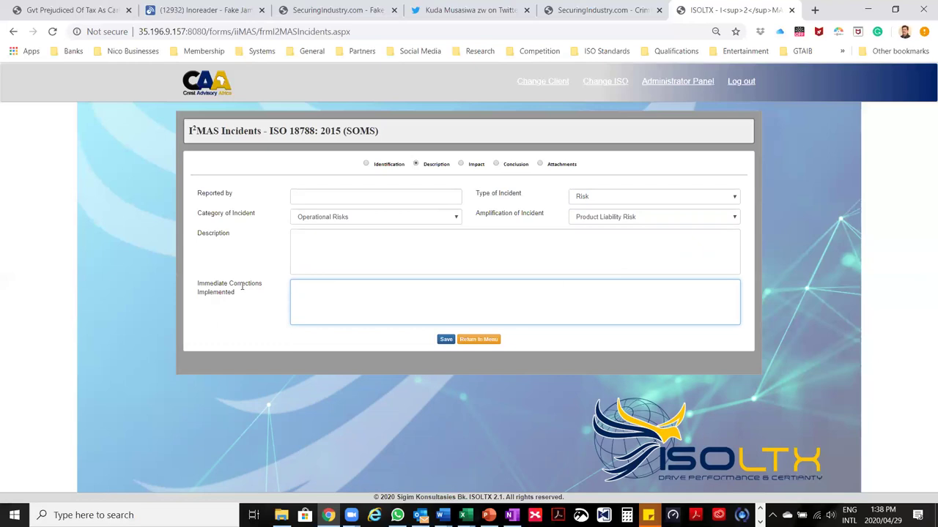
- In the incident's Impact section, enter secretary as the people control and rate it 40
{"action": "left_click", "coordinate": [460, 164]}
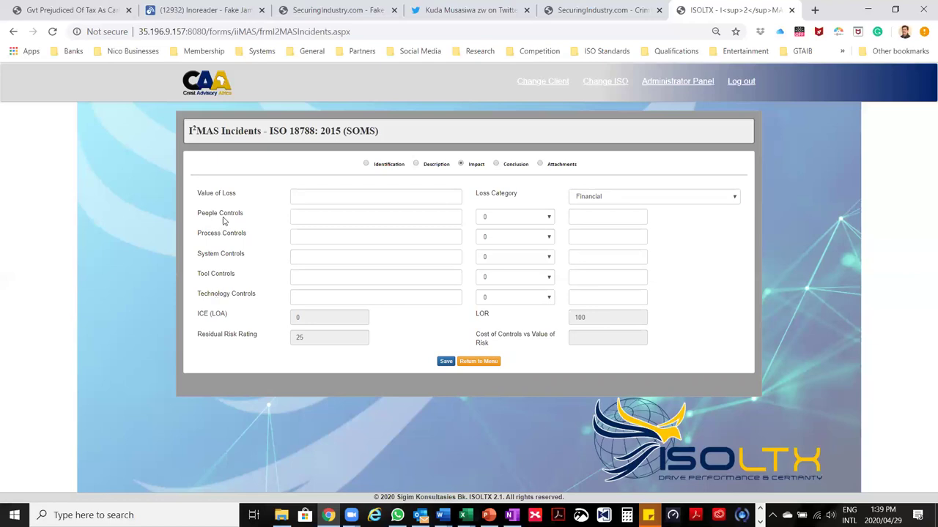
{"action": "left_click", "coordinate": [325, 219]}
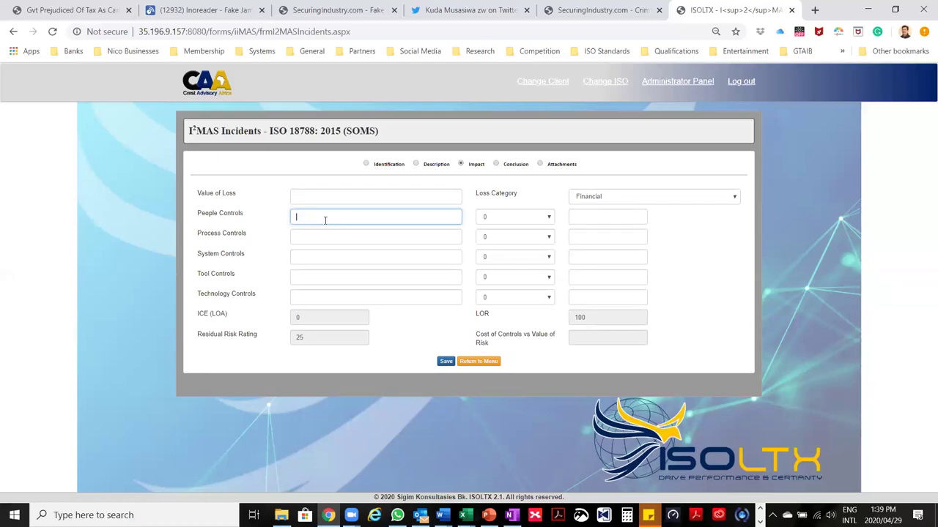
{"action": "type", "text": "secretrai"}
{"action": "key", "text": "BackSpace"}
{"action": "key", "text": "BackSpace"}
{"action": "key", "text": "BackSpace"}
{"action": "type", "text": "ary"}
{"action": "key", "text": "Tab"}
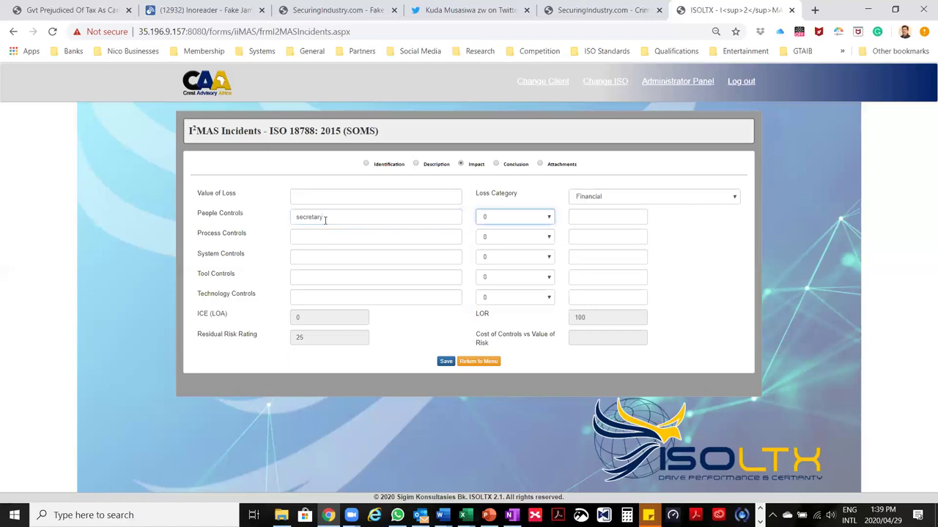
{"action": "left_click", "coordinate": [551, 218]}
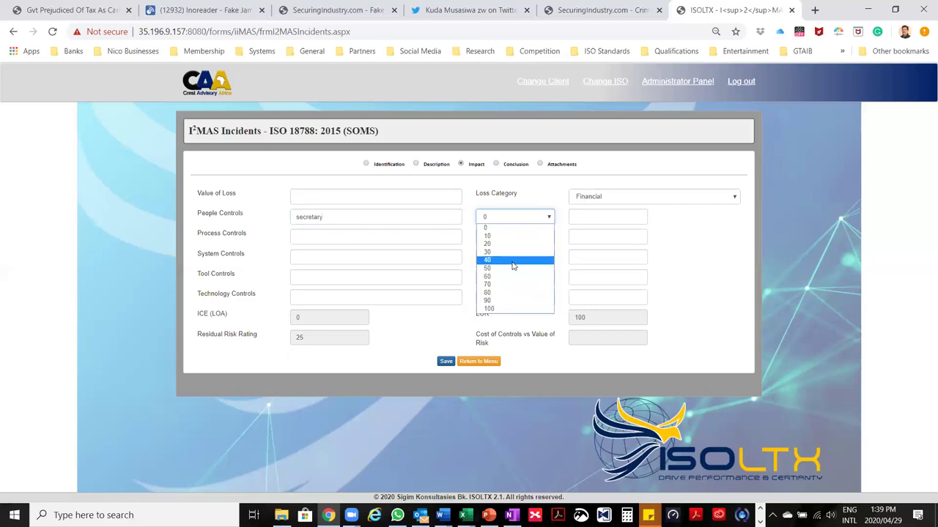
{"action": "left_click", "coordinate": [513, 261]}
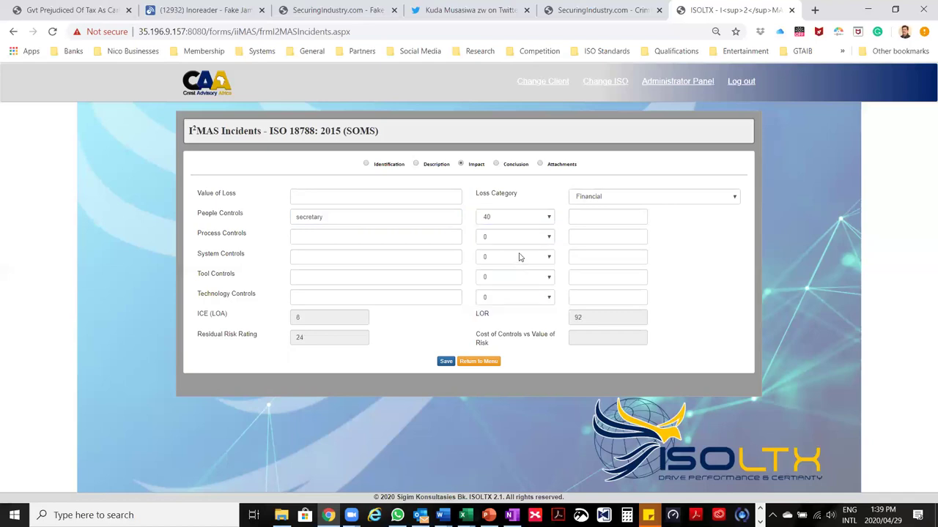
- Set the cost of the secretary people control to 30000
{"action": "left_click", "coordinate": [596, 217]}
{"action": "left_click", "coordinate": [297, 216]}
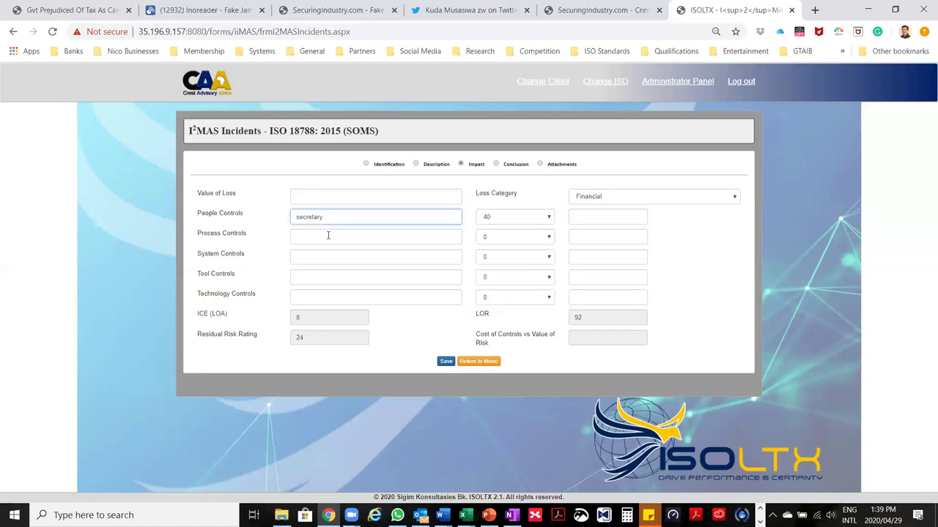
{"action": "left_click", "coordinate": [607, 217]}
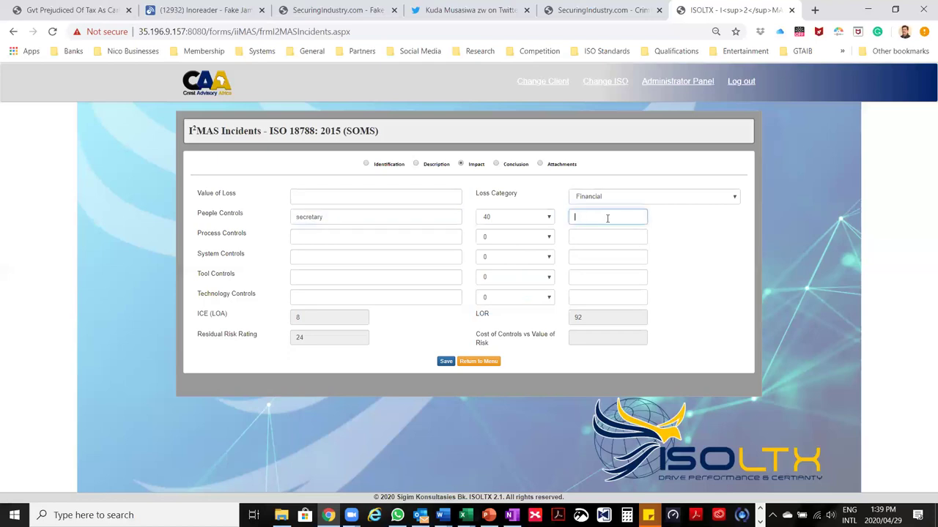
{"action": "type", "text": "30000"}
{"action": "left_click", "coordinate": [622, 258]}
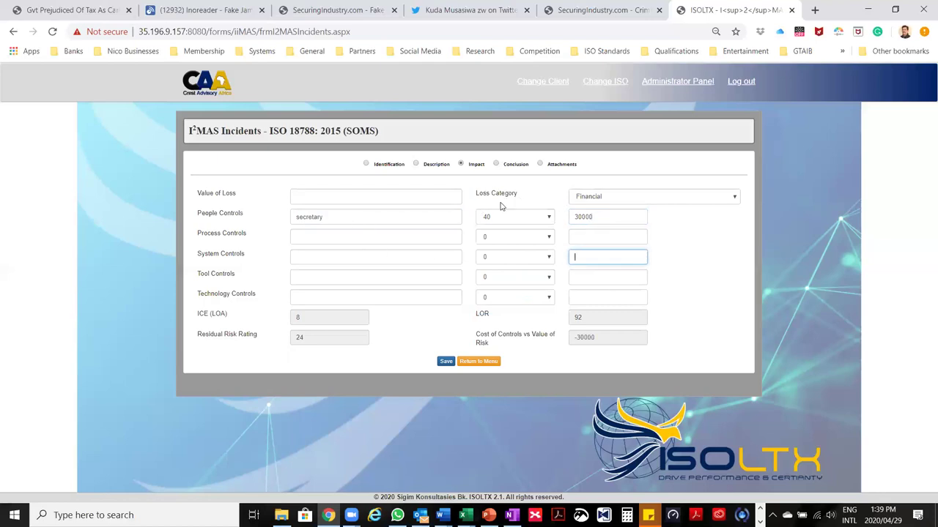
- Check the Loss Category options, the empty control fields and the people control's rating options without changing any choice
{"action": "left_click", "coordinate": [734, 200]}
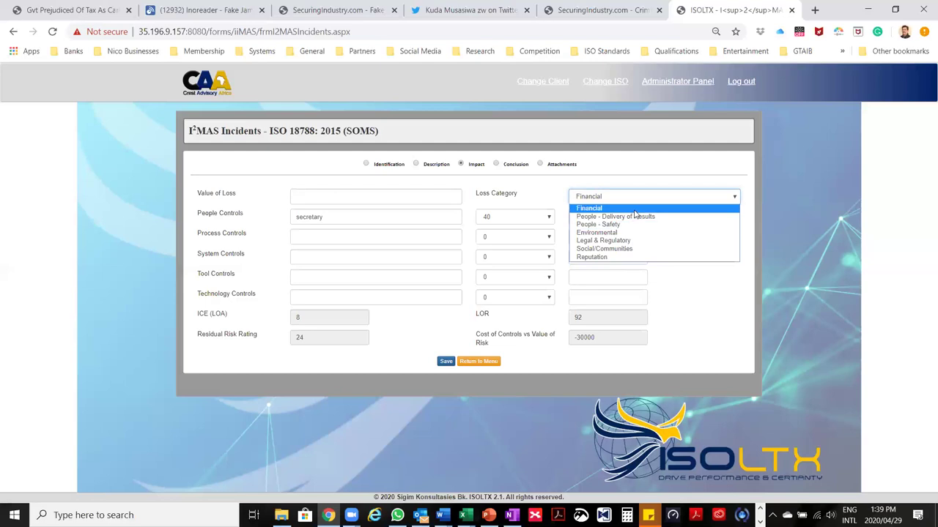
{"action": "triple_click", "coordinate": [689, 289]}
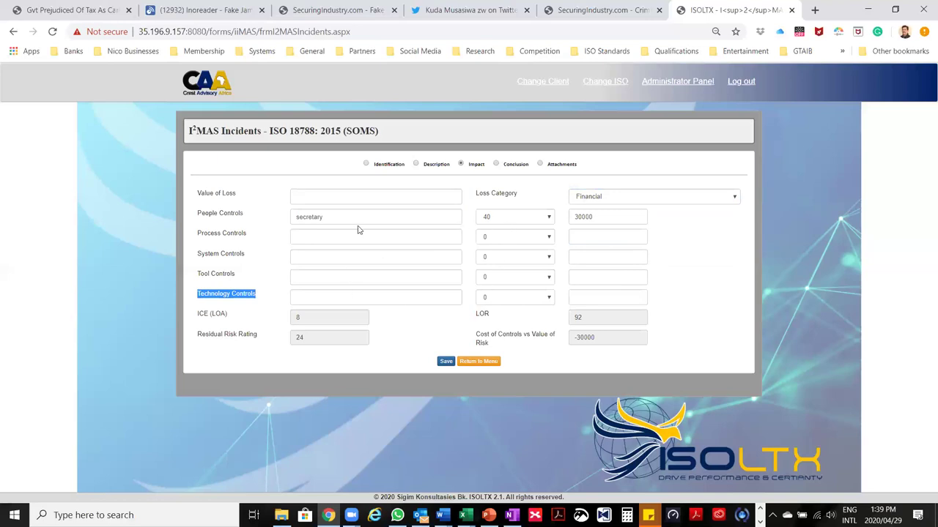
{"action": "left_click", "coordinate": [325, 237]}
{"action": "left_click", "coordinate": [328, 256]}
{"action": "left_click", "coordinate": [327, 274]}
{"action": "left_click", "coordinate": [324, 295]}
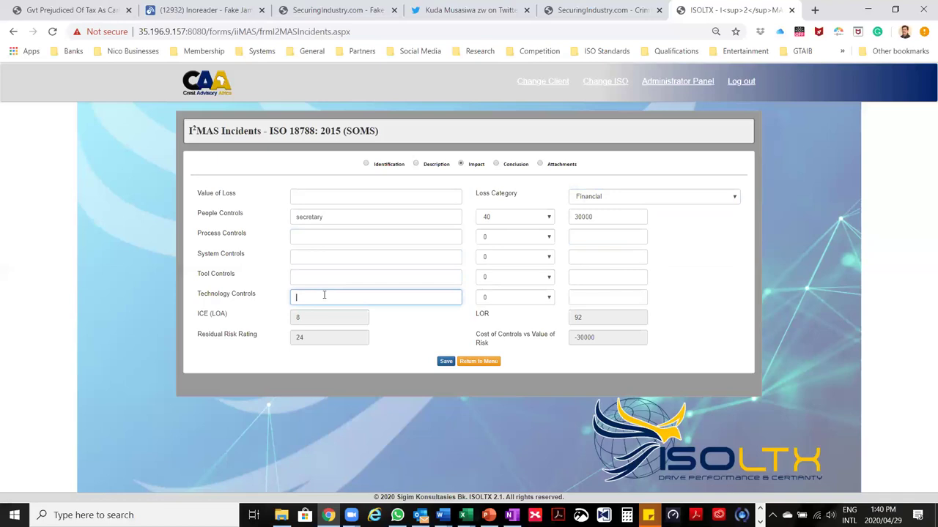
{"action": "left_click", "coordinate": [340, 216]}
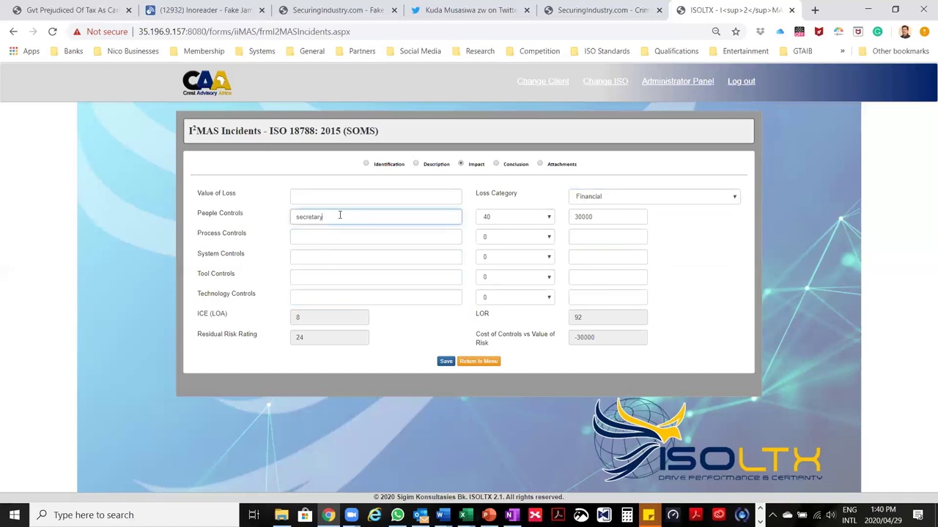
{"action": "left_click", "coordinate": [549, 217]}
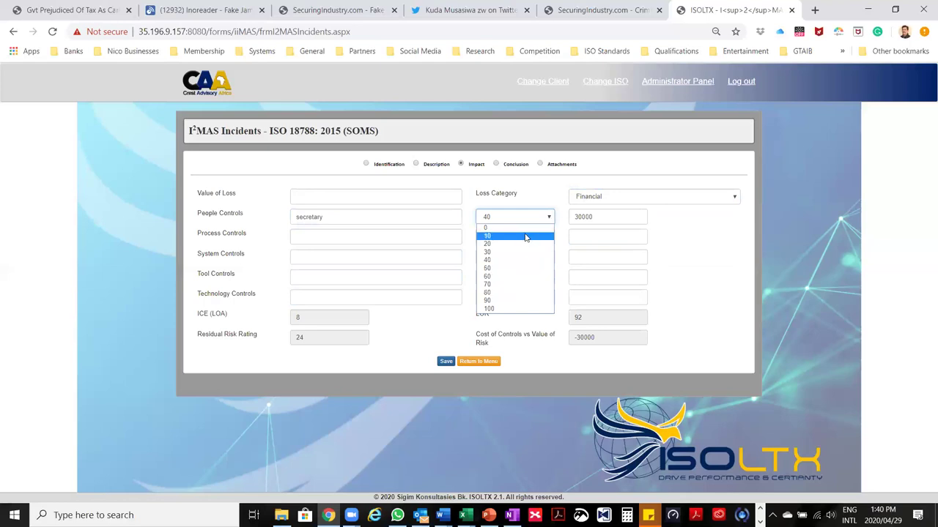
{"action": "left_click", "coordinate": [592, 237]}
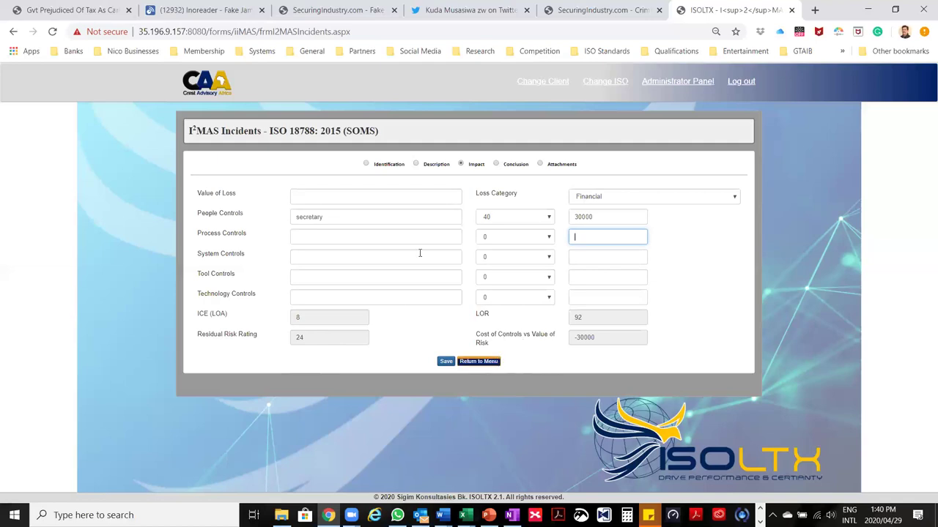
- Set the Value of Loss to 50000 and check the Cost of Controls vs Value of Risk field
{"action": "left_click", "coordinate": [425, 196]}
{"action": "type", "text": "50000"}
{"action": "key", "text": "Tab"}
{"action": "left_click", "coordinate": [608, 338]}
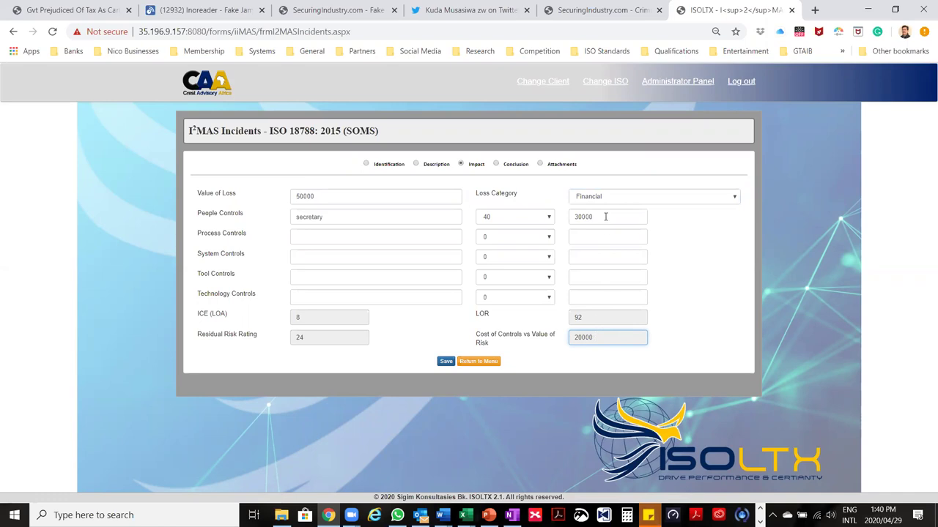
- Set the costs of the process controls and the system controls to 10000 each
{"action": "left_click", "coordinate": [315, 236]}
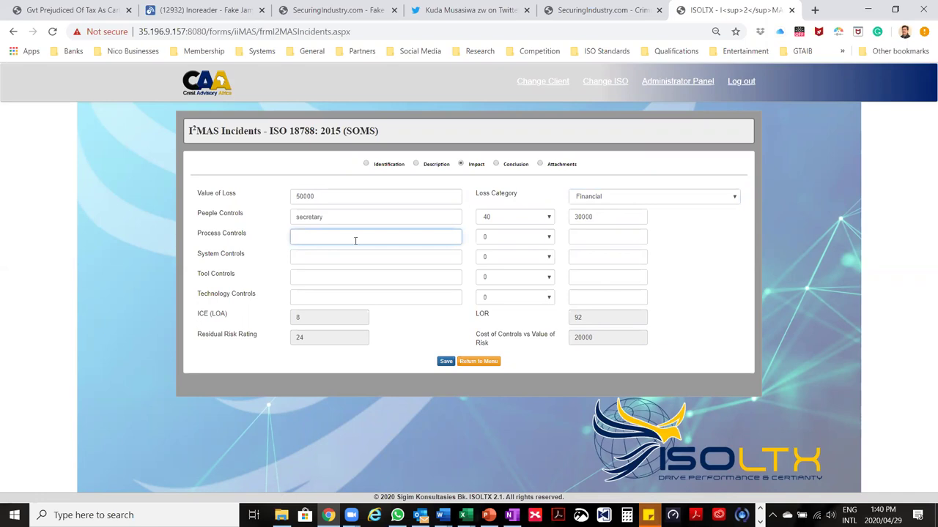
{"action": "left_click", "coordinate": [610, 237]}
{"action": "type", "text": "10000"}
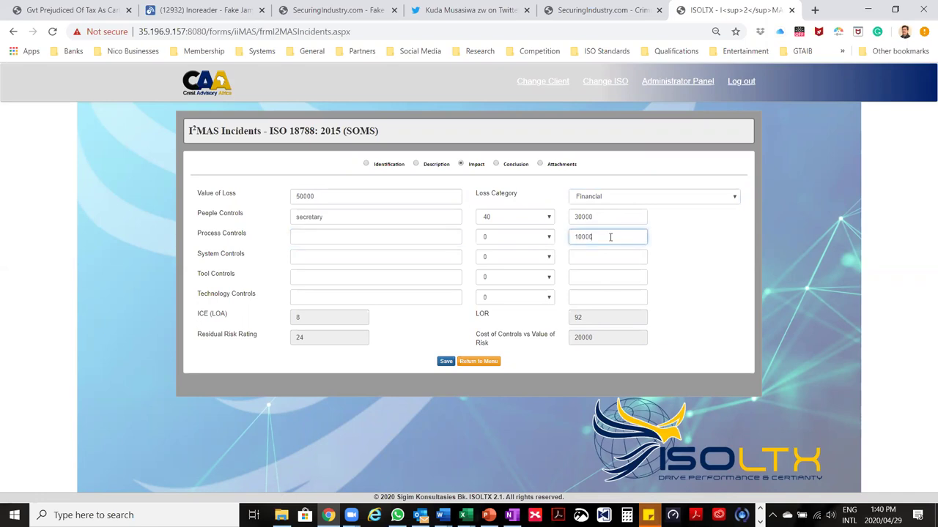
{"action": "left_click", "coordinate": [589, 256]}
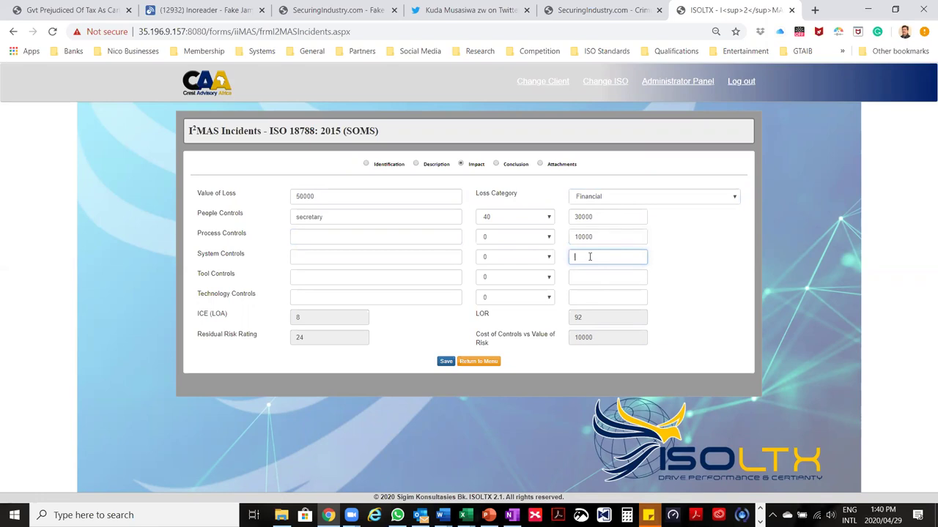
{"action": "type", "text": "10000"}
{"action": "left_click", "coordinate": [597, 276]}
{"action": "left_click", "coordinate": [588, 295]}
{"action": "left_click", "coordinate": [586, 335]}
- Set the cost of the tool controls to 5000 and check the Cost of Controls vs Value of Risk field
{"action": "left_click", "coordinate": [599, 275]}
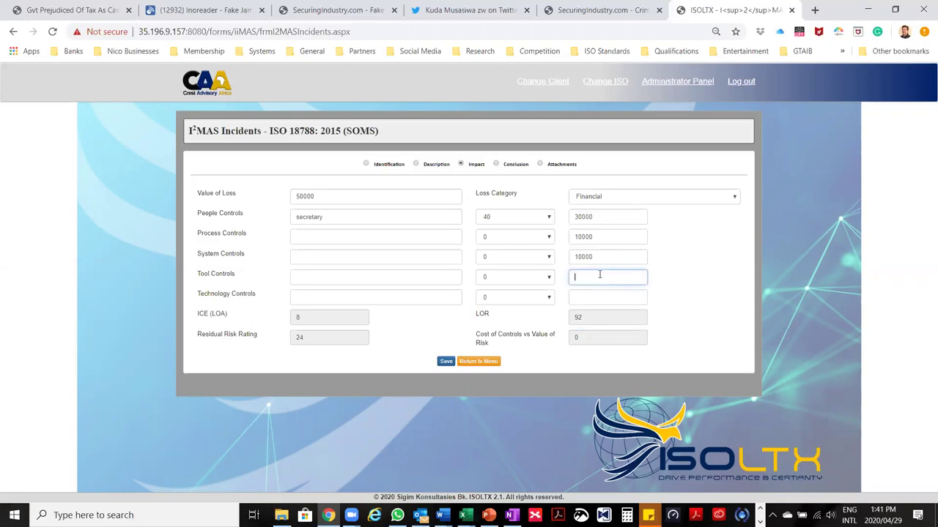
{"action": "type", "text": "5000"}
{"action": "left_click", "coordinate": [593, 297]}
{"action": "left_click", "coordinate": [614, 337]}
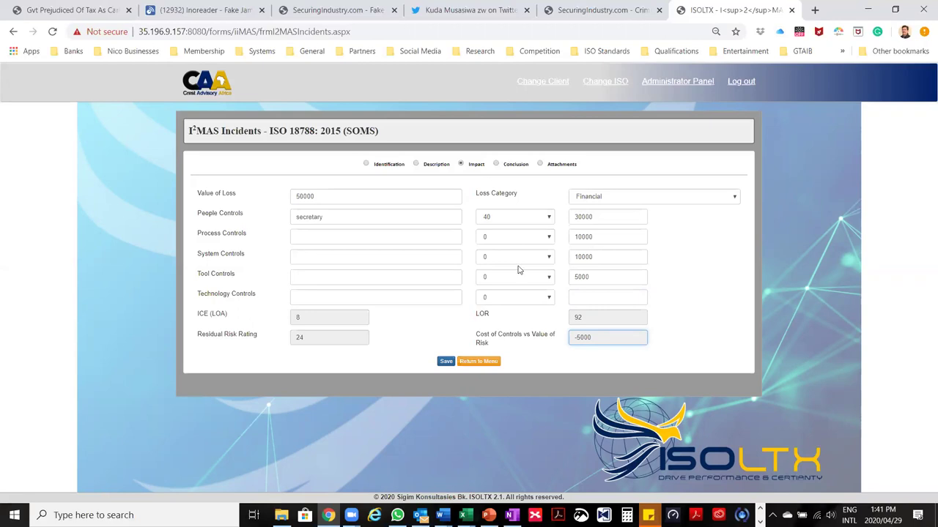
- In the Conclusion section, check the Signed Off by and Risk Status options and the notification recipient field without changing anything
{"action": "left_click", "coordinate": [496, 164]}
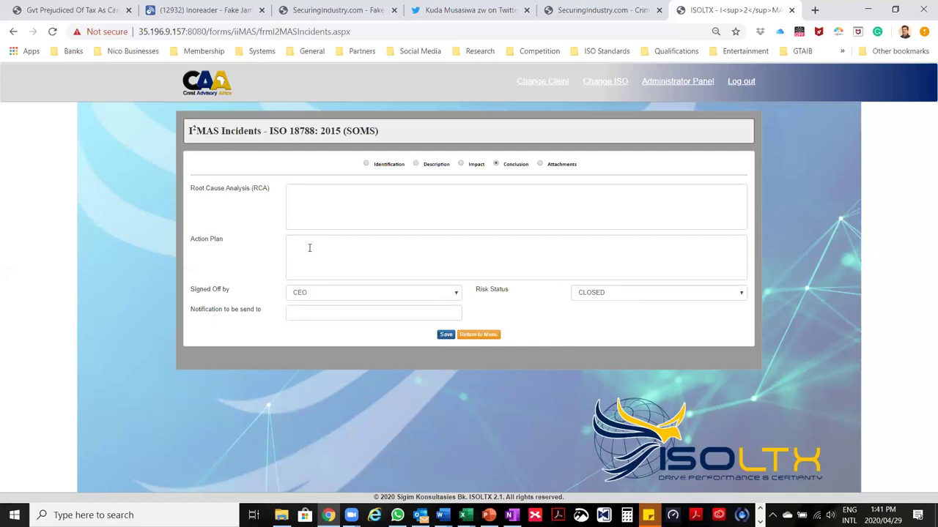
{"action": "left_click", "coordinate": [449, 295]}
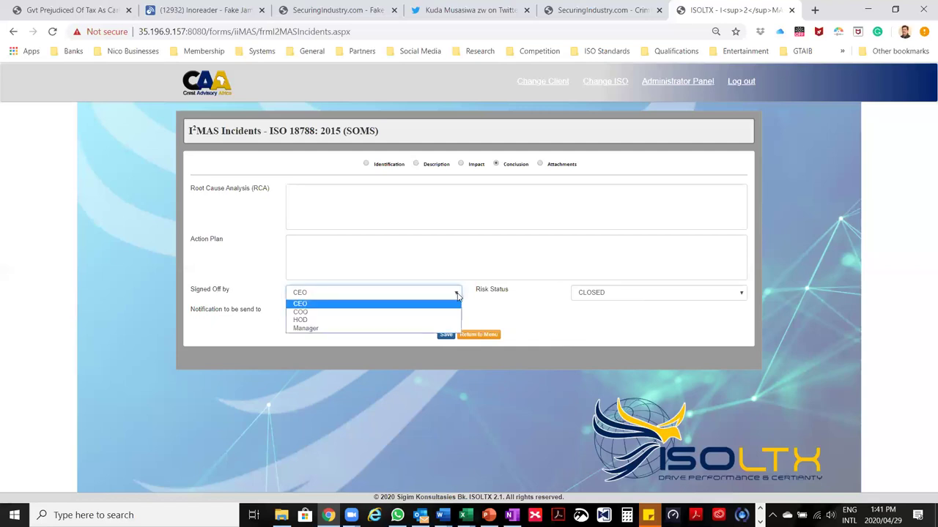
{"action": "left_click", "coordinate": [481, 305]}
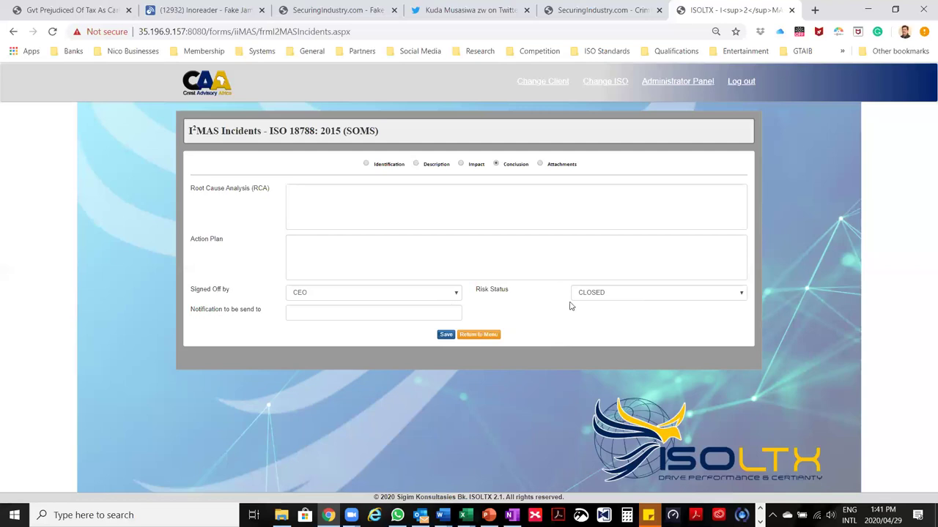
{"action": "left_click", "coordinate": [740, 295]}
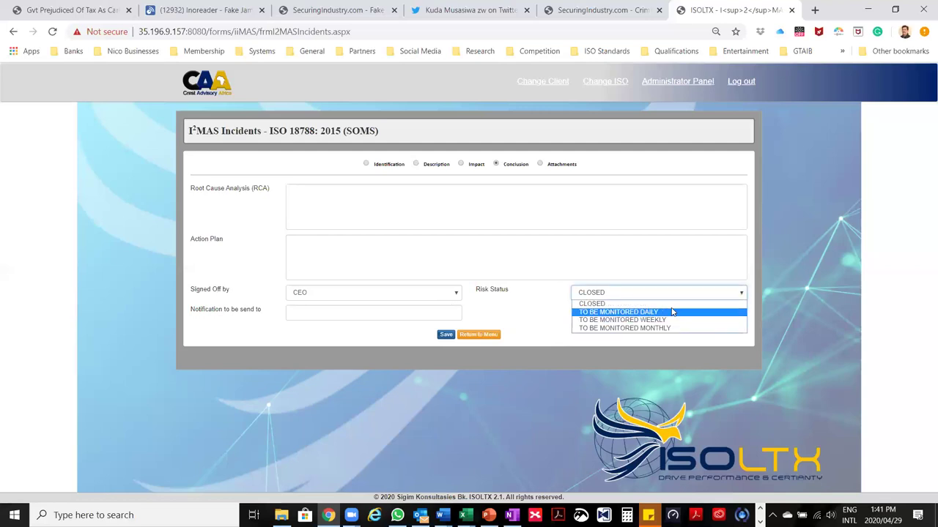
{"action": "left_click", "coordinate": [551, 312]}
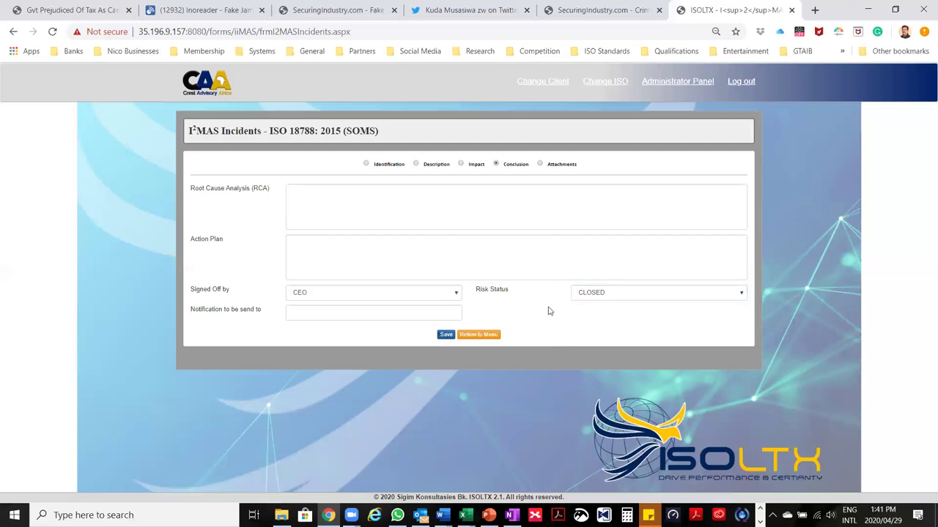
{"action": "left_click", "coordinate": [381, 310]}
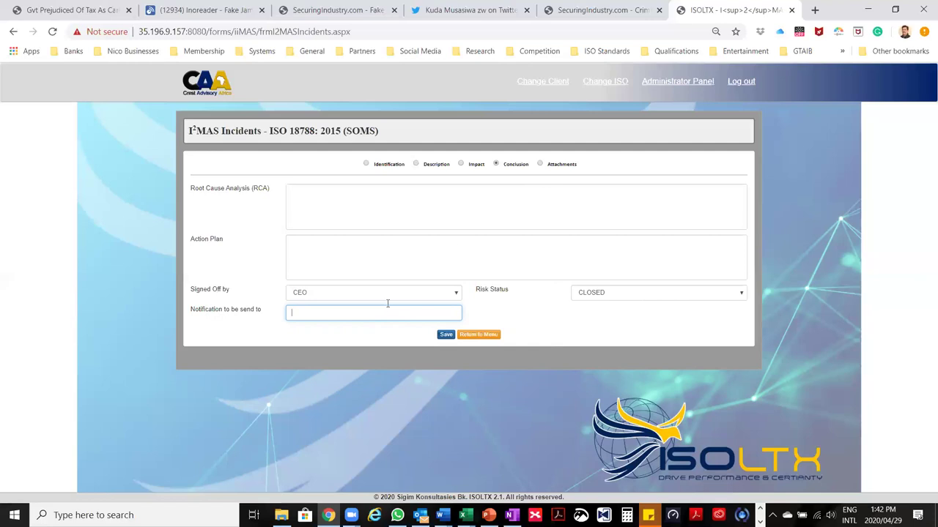
- Review the incident's Attachments section with its list of evidence files, and return to the main menu without saving
{"action": "left_click", "coordinate": [540, 164]}
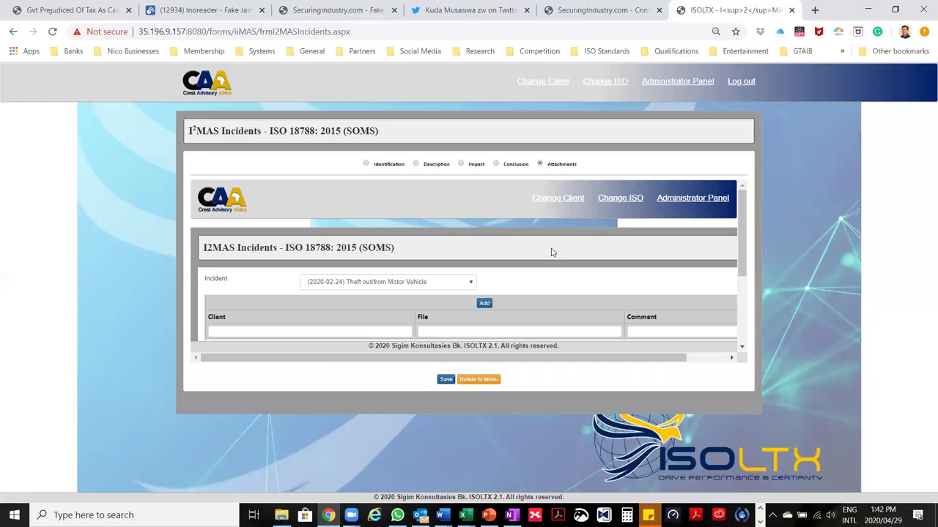
{"action": "scroll", "coordinate": [603, 260], "scroll_direction": "down", "scroll_amount": 2}
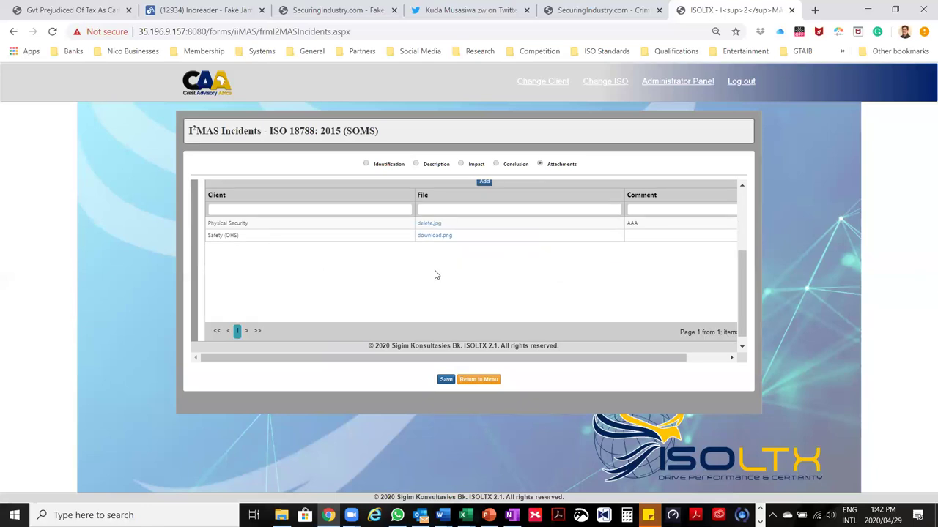
{"action": "scroll", "coordinate": [434, 275], "scroll_direction": "up", "scroll_amount": 2}
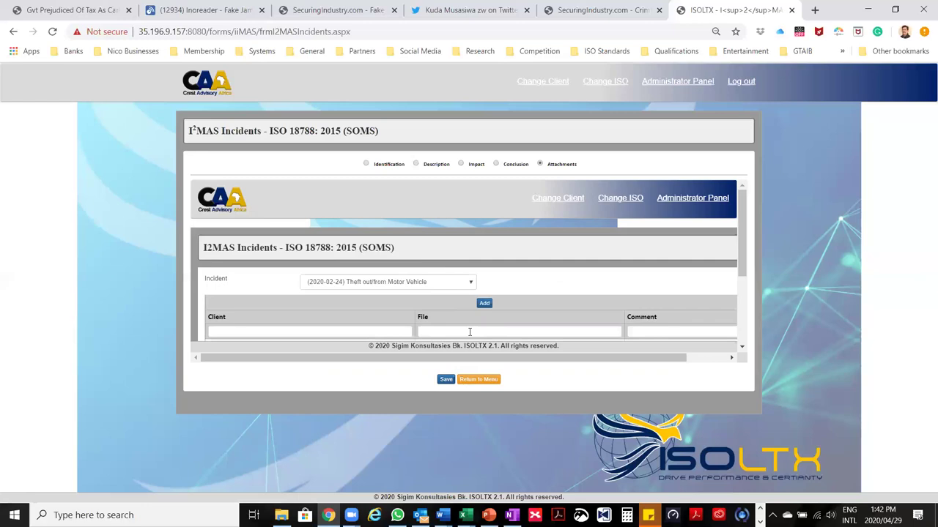
{"action": "left_click", "coordinate": [478, 380]}
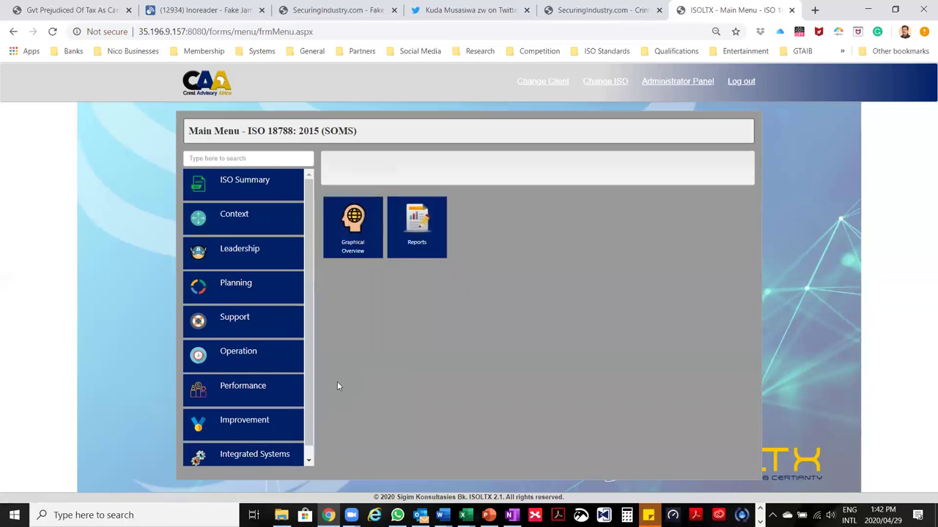
- Open Define Checklists in Integrated Systems, examine the Vehicle Accident checklist's questions and loss components, and return to the main menu
{"action": "left_click", "coordinate": [276, 453]}
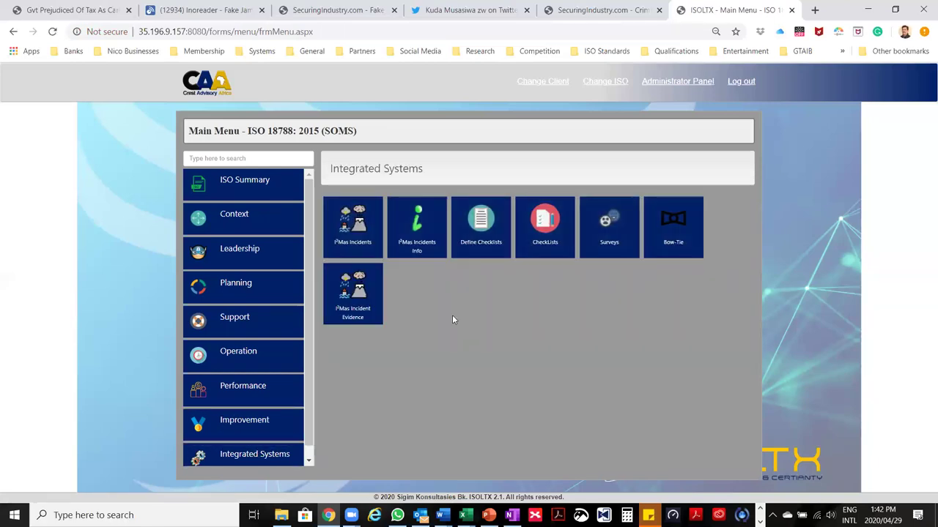
{"action": "left_click", "coordinate": [489, 227]}
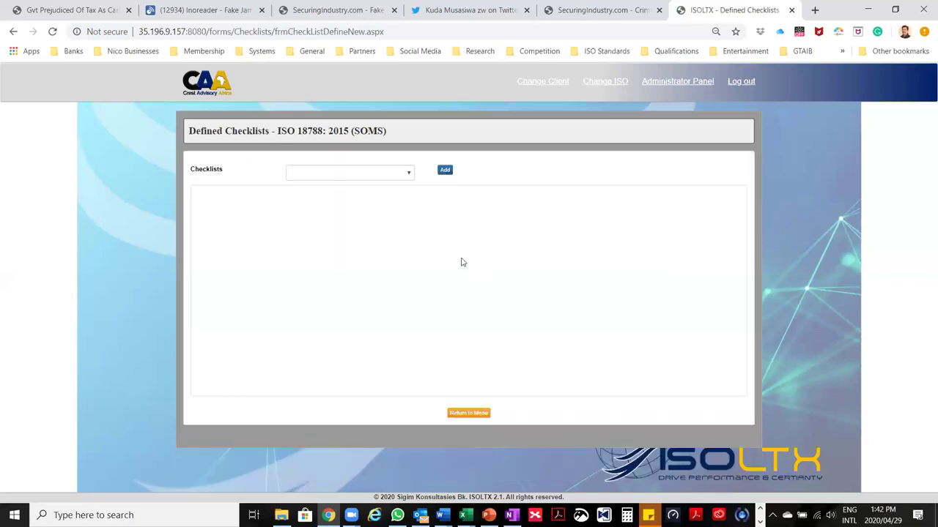
{"action": "left_click", "coordinate": [410, 173]}
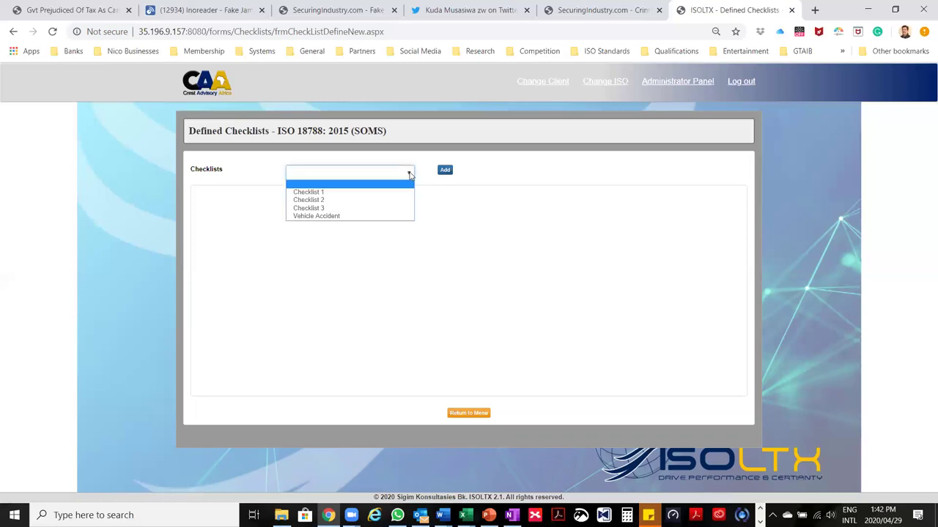
{"action": "left_click", "coordinate": [334, 217]}
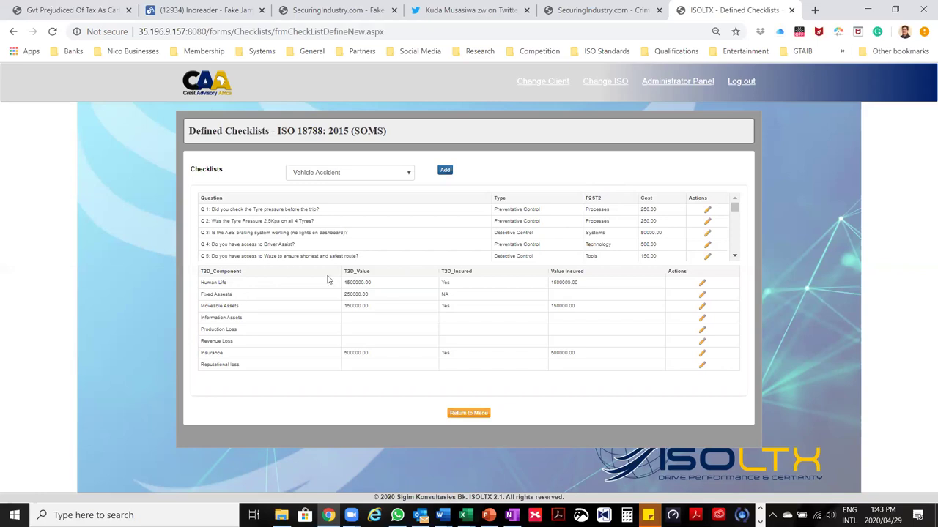
{"action": "left_click", "coordinate": [472, 416]}
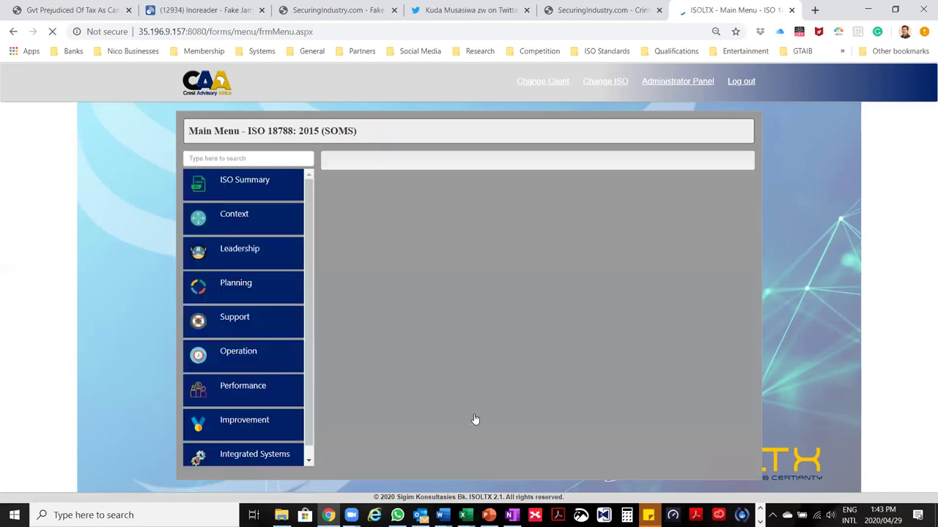
- Open CheckLists in Integrated Systems, examine the Checklist Summary's captured entries and their ratings, and return to the main menu
{"action": "left_click", "coordinate": [268, 456]}
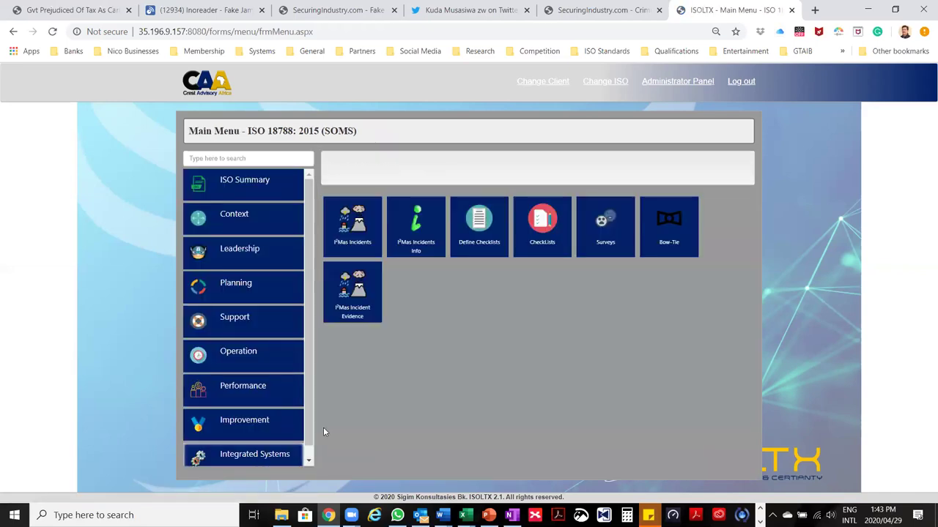
{"action": "left_click", "coordinate": [540, 272]}
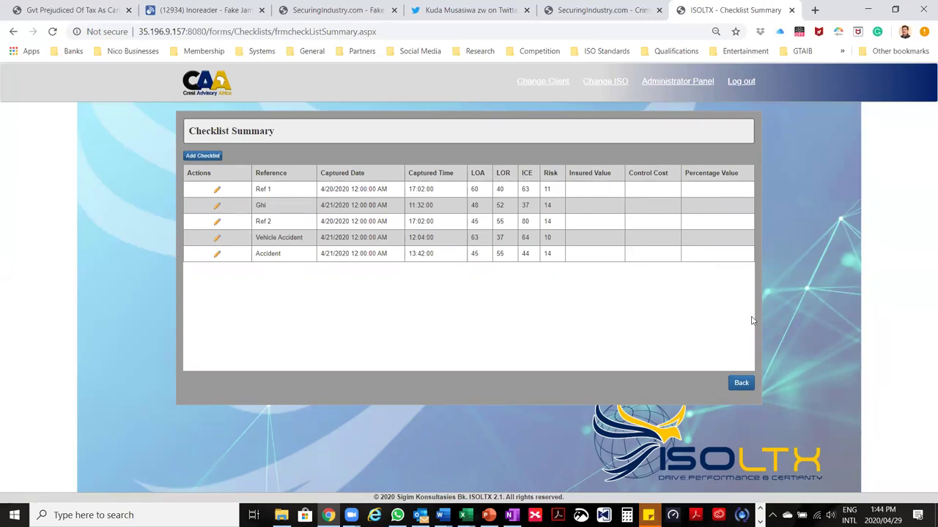
{"action": "left_click", "coordinate": [741, 384]}
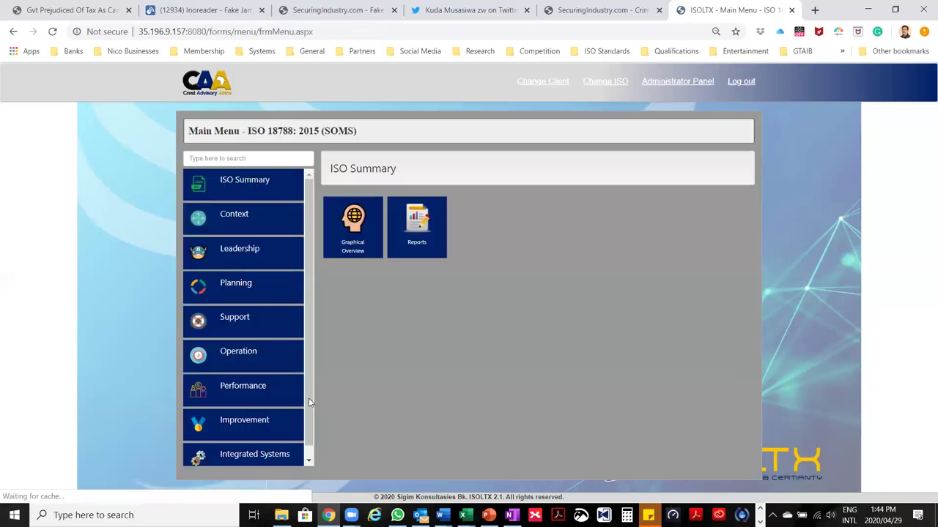
- Glance through the Integrated Systems and Leadership modules, and examine the Risk radar chart in the ISO Summary's Graphical Overview
{"action": "left_click", "coordinate": [263, 420]}
{"action": "left_click", "coordinate": [268, 448]}
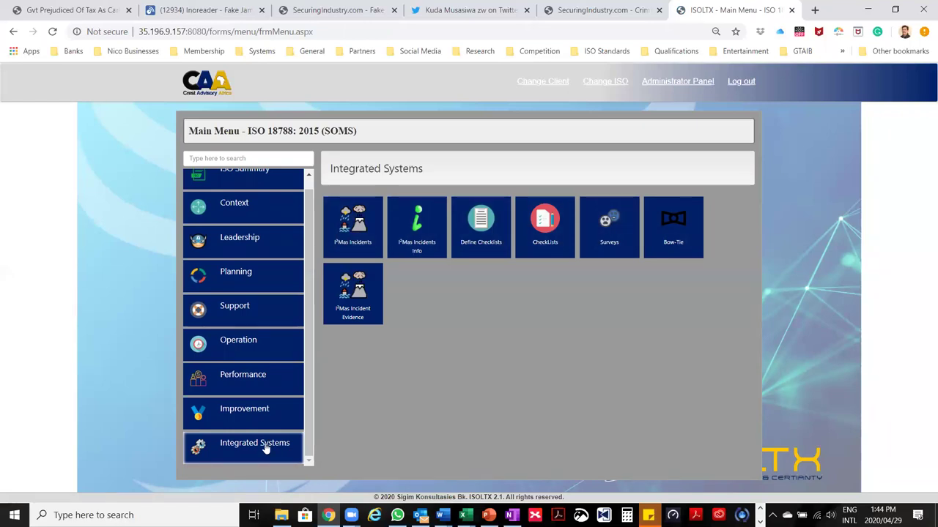
{"action": "scroll", "coordinate": [264, 445], "scroll_direction": "up", "scroll_amount": 1}
{"action": "left_click", "coordinate": [246, 253]}
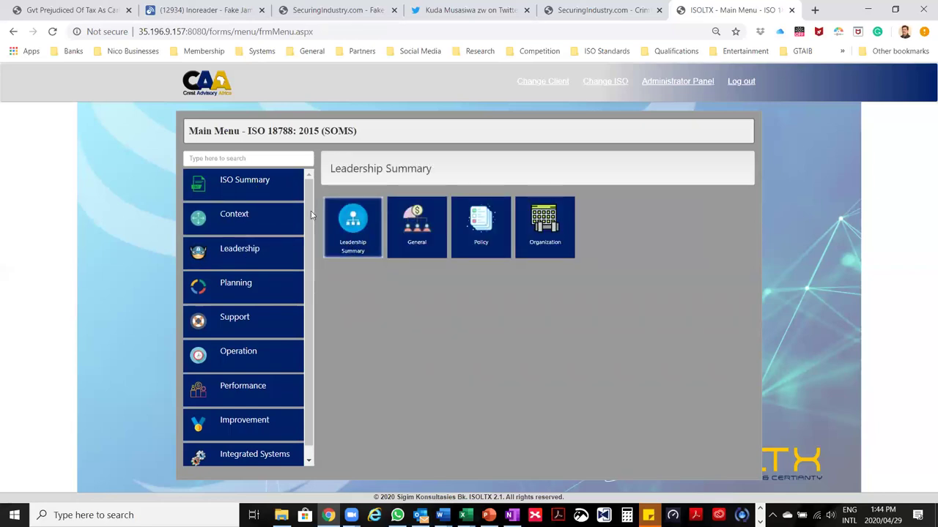
{"action": "left_click", "coordinate": [266, 185]}
{"action": "left_click", "coordinate": [354, 230]}
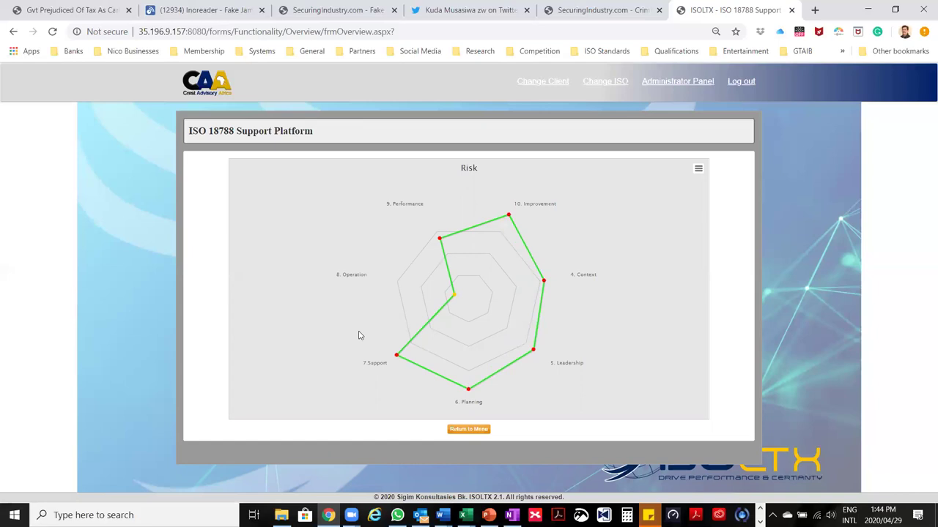
{"action": "mouse_move", "coordinate": [579, 278]}
- Switch to the webinar presentation in PowerPoint and start the slide show from slide 18, the Value Added Reseller (VAR) title slide
{"action": "left_click", "coordinate": [488, 515]}
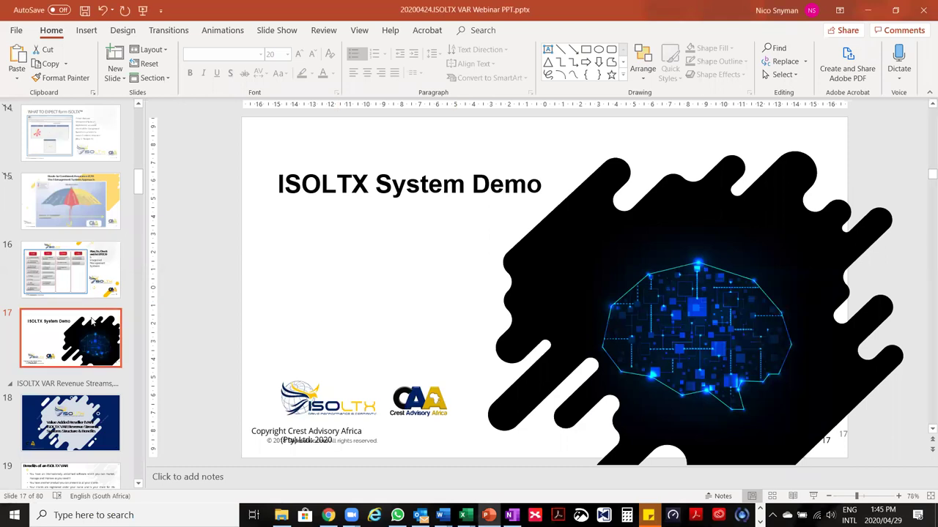
{"action": "scroll", "coordinate": [94, 322], "scroll_direction": "down", "scroll_amount": 2}
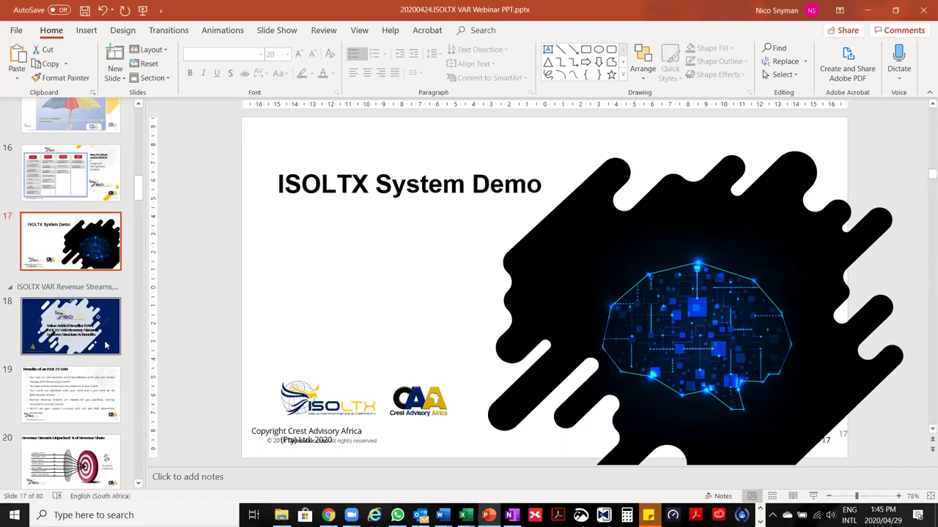
{"action": "left_click", "coordinate": [107, 345]}
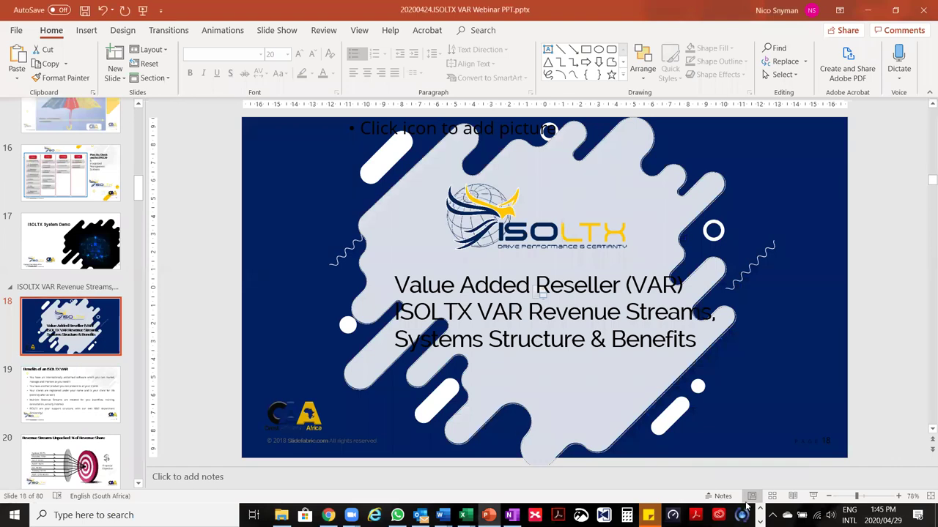
{"action": "left_click", "coordinate": [813, 496]}
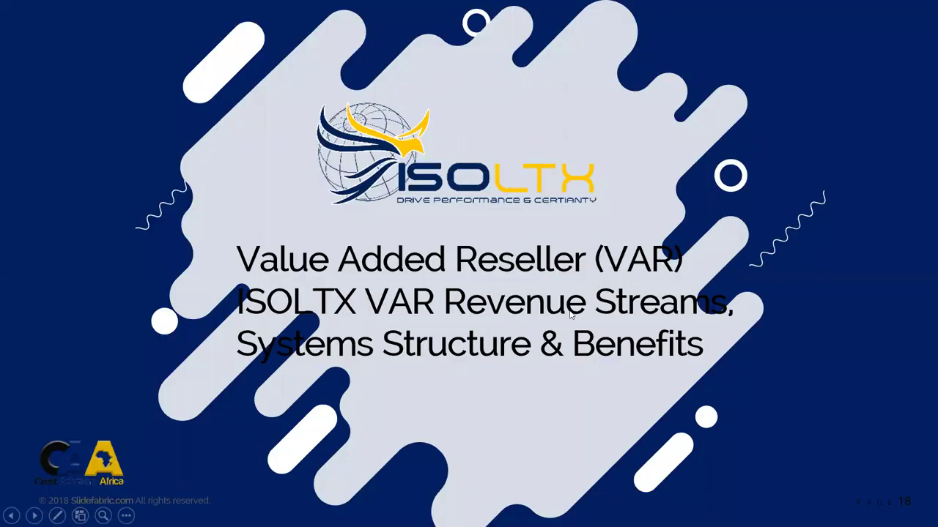